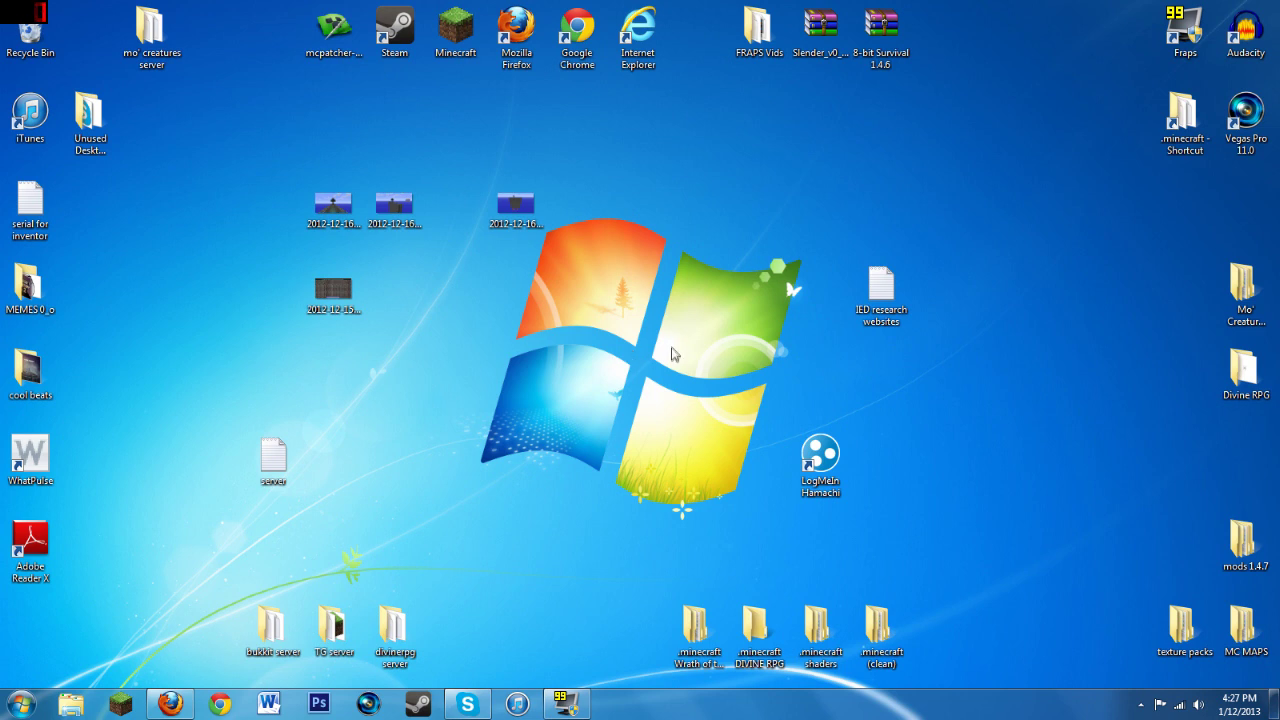
# Step: Restore the Firefox window showing the LogMeIn Hamachi download page from the taskbar
pyautogui.click(818, 468)
pyautogui.click(782, 504)
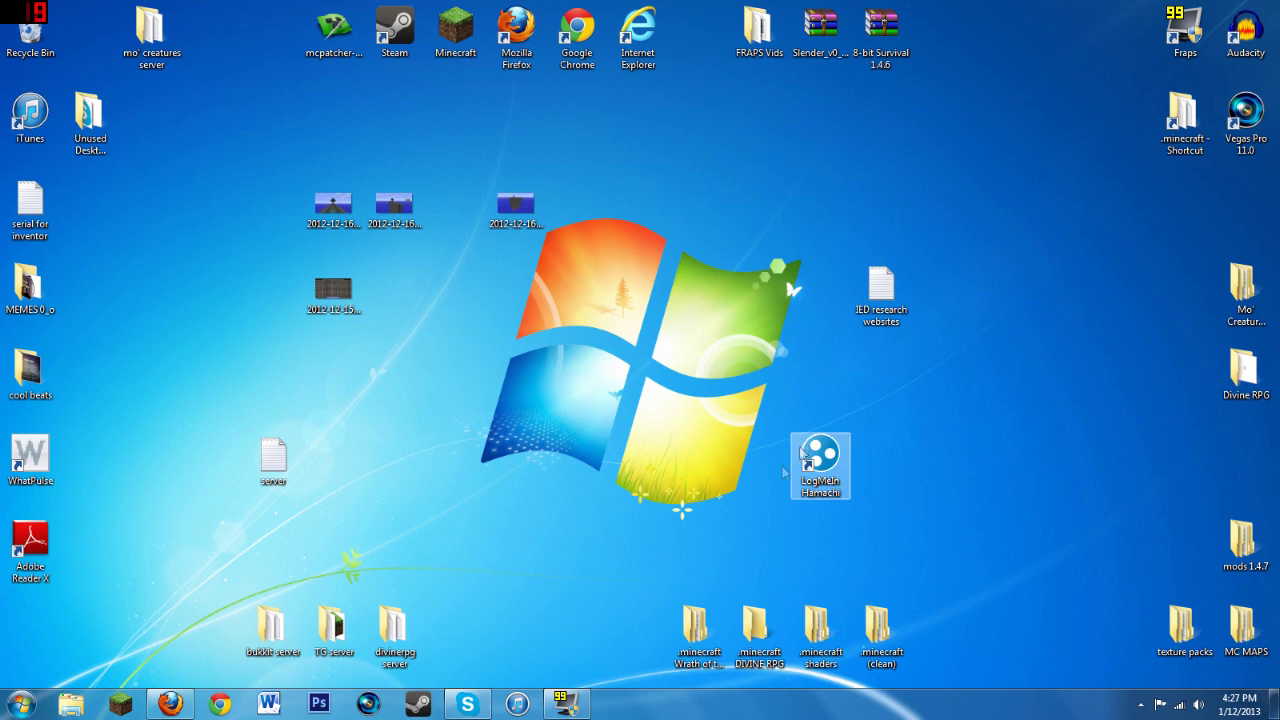
pyautogui.click(160, 705)
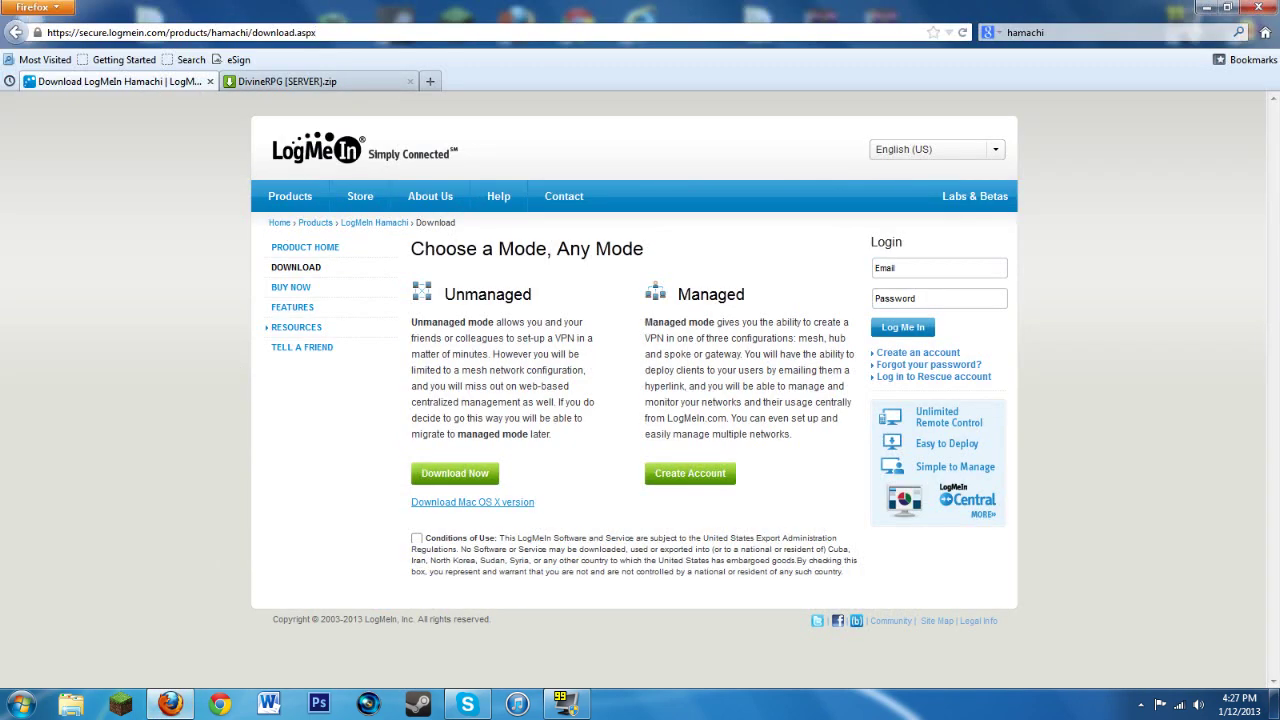
# Step: Agree to the Conditions of Use, save the 4.1 MB hamachi.msi installer, and minimise Firefox
pyautogui.click(466, 475)
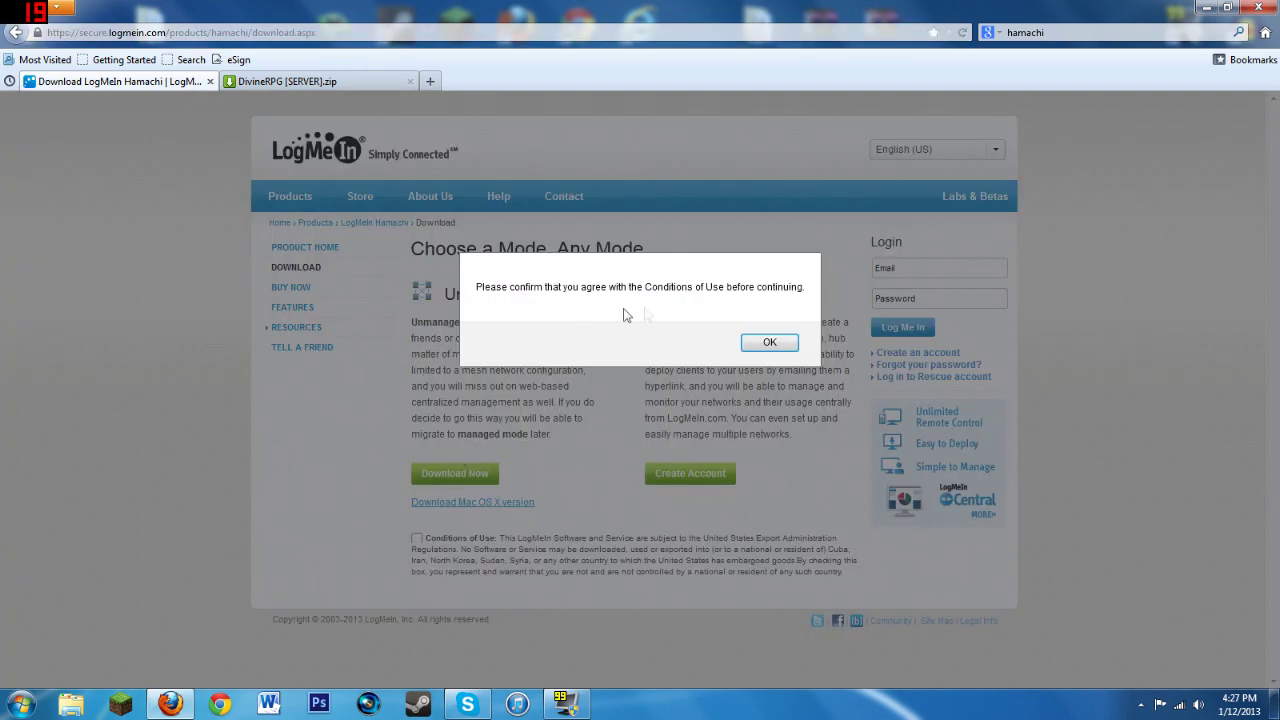
pyautogui.click(763, 341)
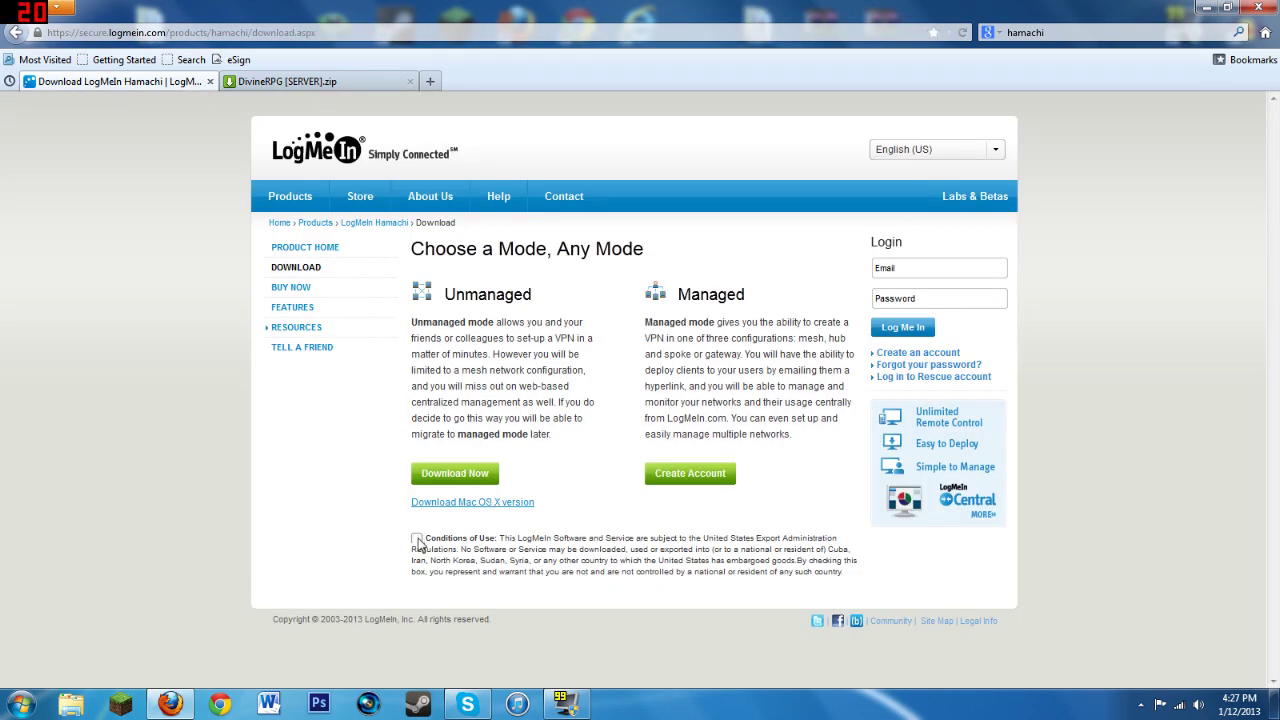
pyautogui.click(418, 541)
pyautogui.click(460, 476)
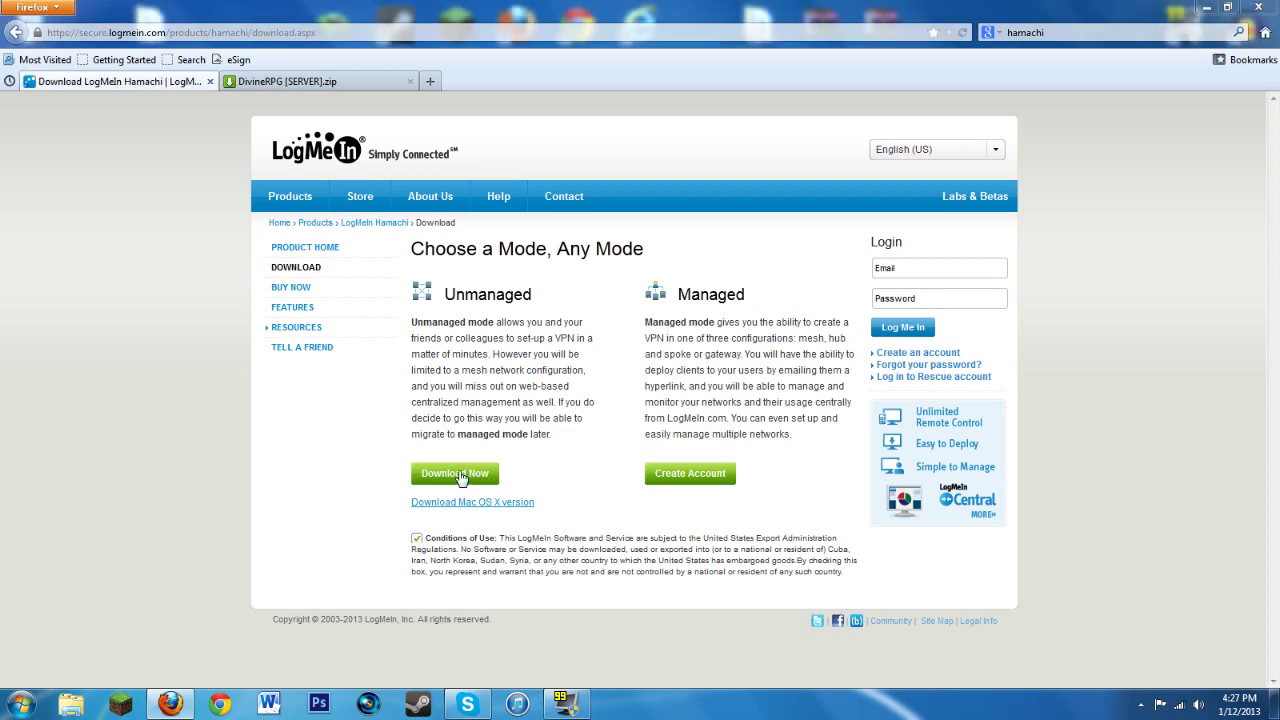
pyautogui.click(1081, 395)
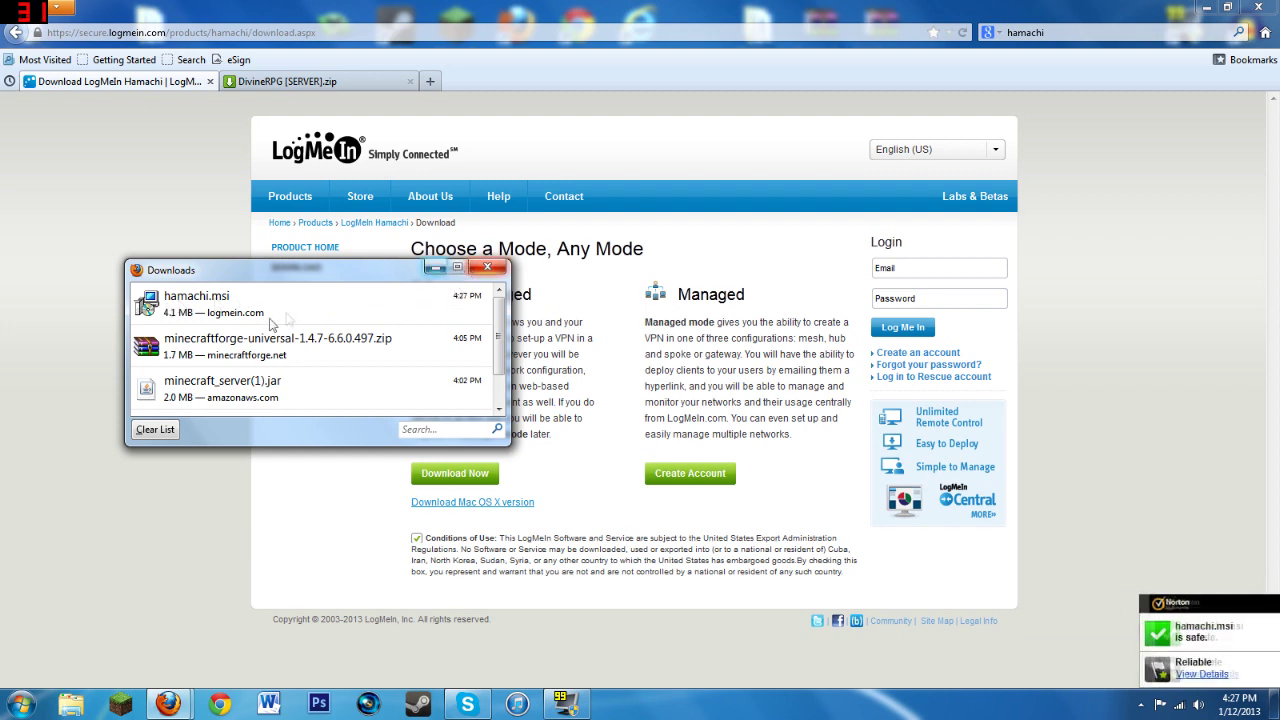
pyautogui.click(488, 270)
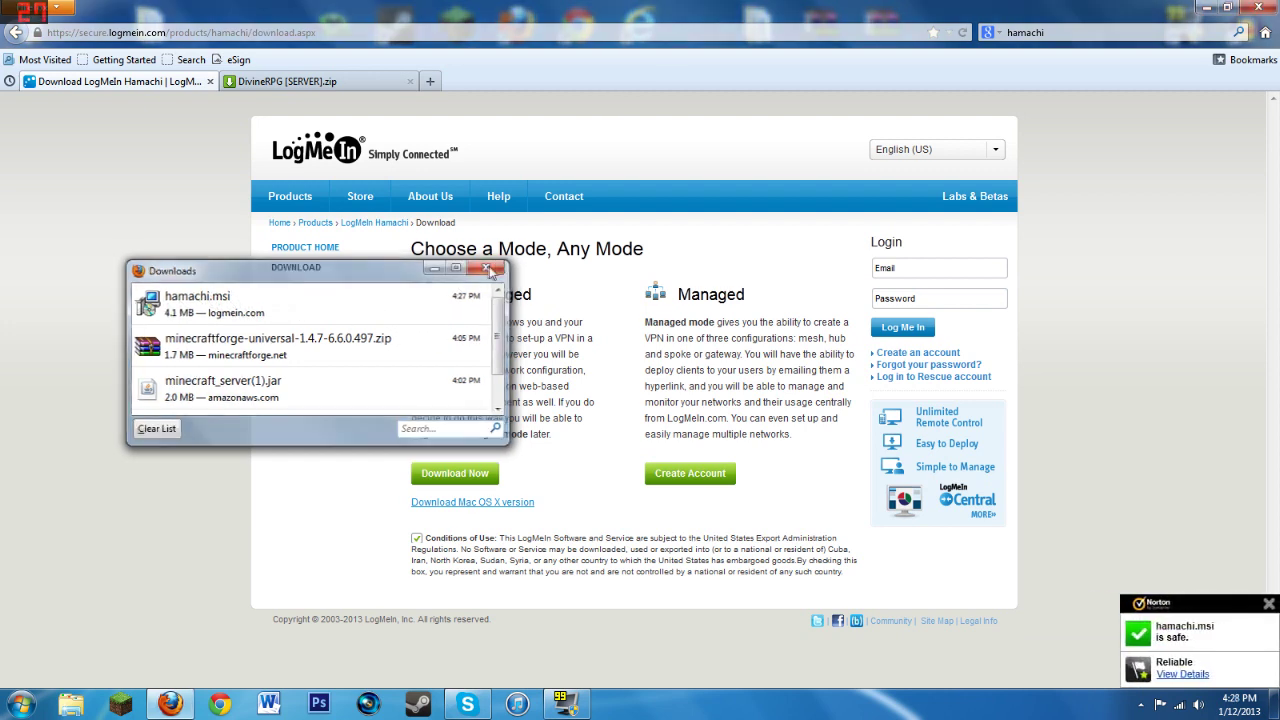
pyautogui.click(1206, 9)
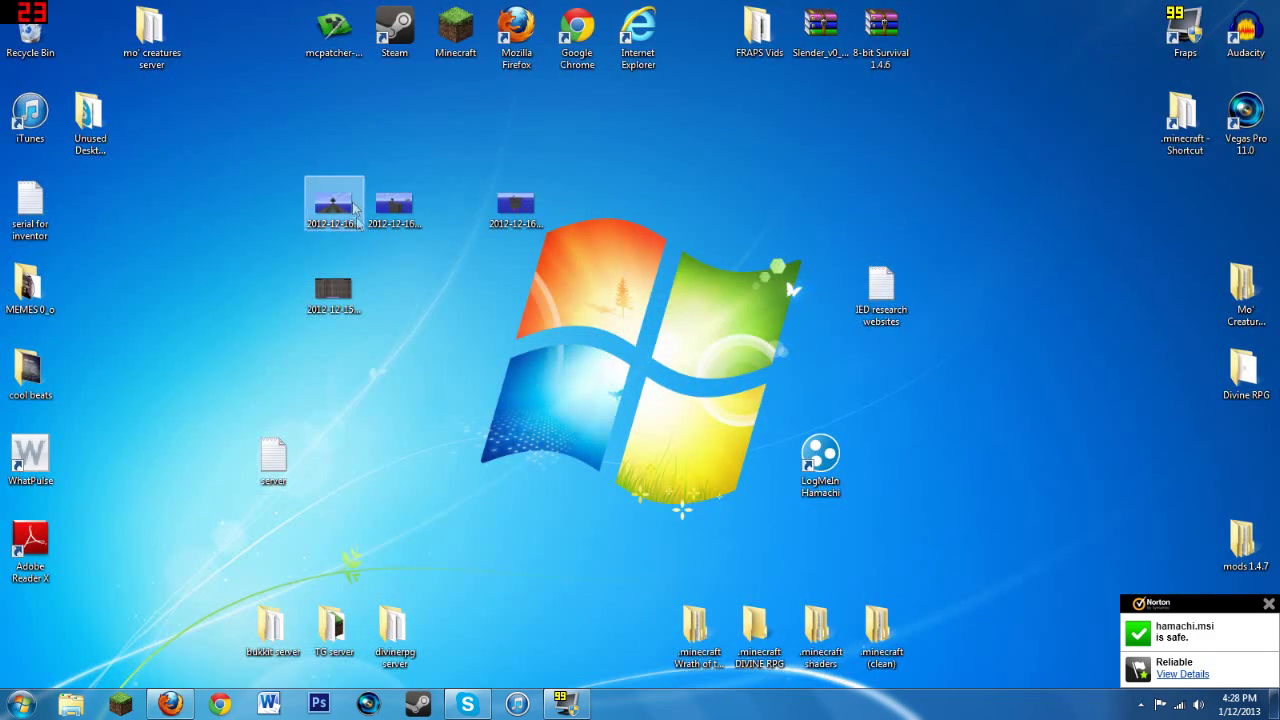
# Step: Launch the Hamachi client and start creating a new network from the Network menu
pyautogui.doubleClick(816, 455)
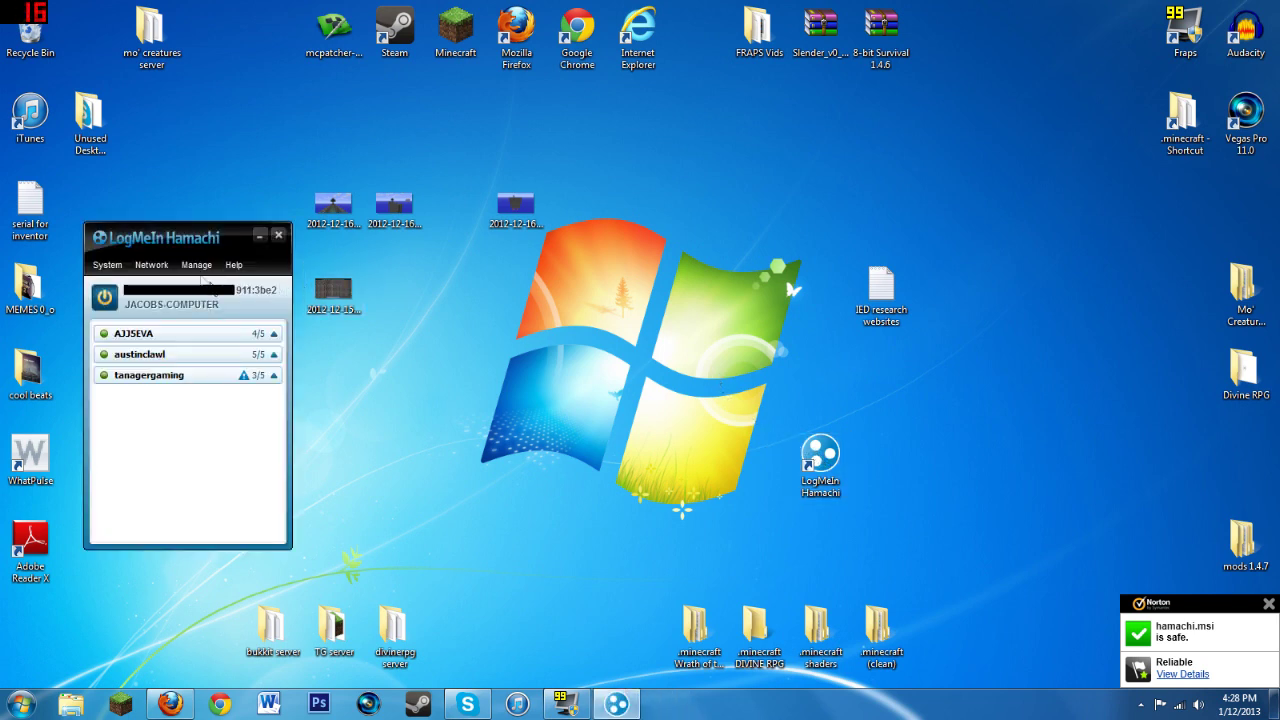
pyautogui.click(154, 266)
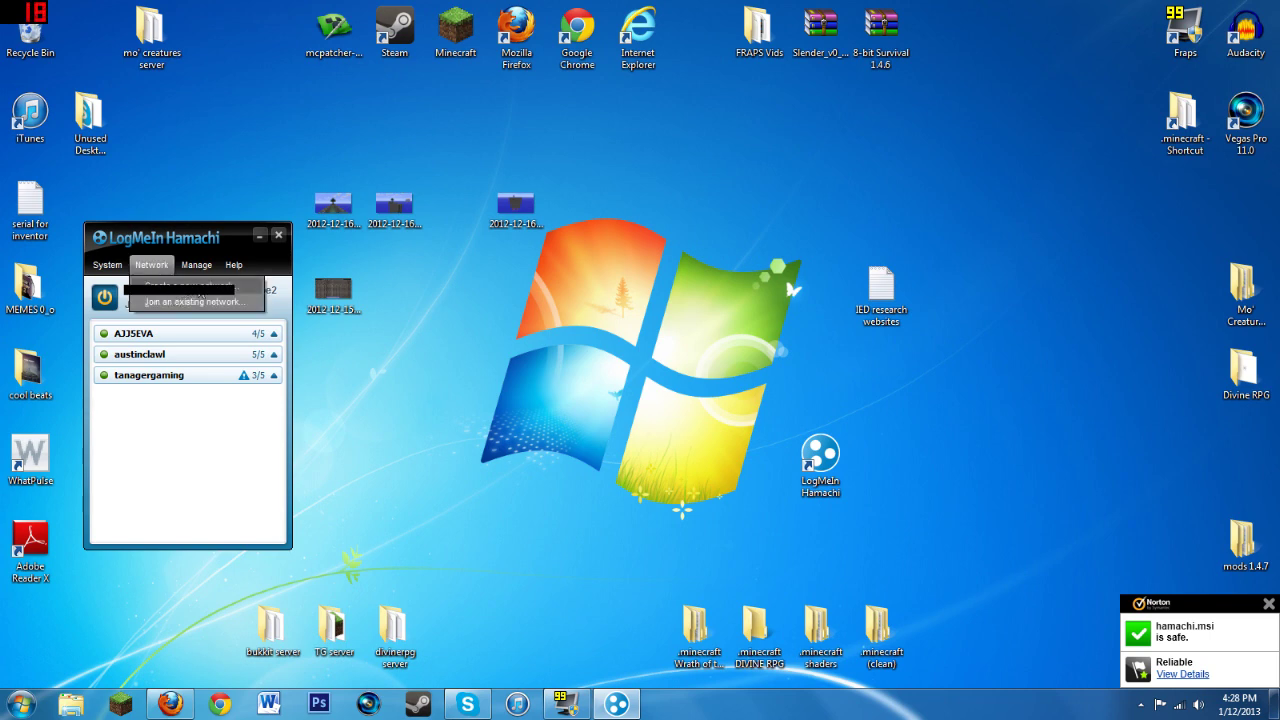
pyautogui.click(195, 287)
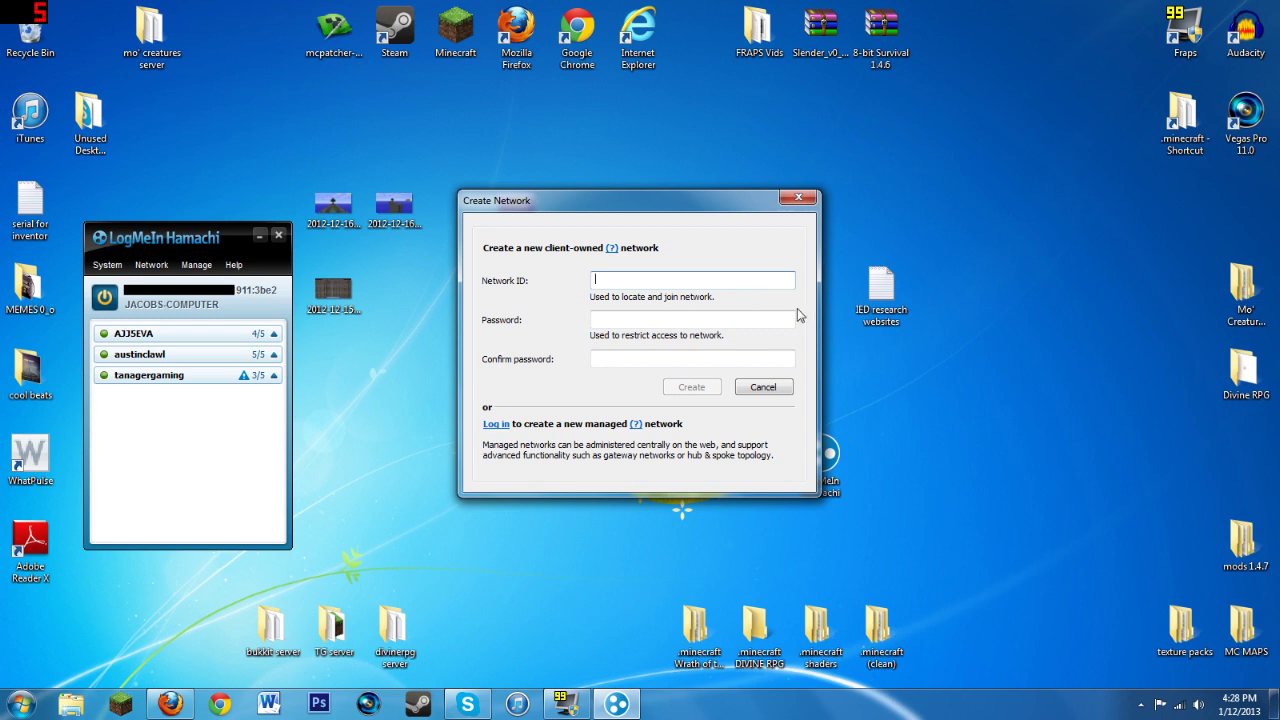
# Step: Enter network ID 'tutorial' with a password, try creating it, and cancel once the name is taken
pyautogui.write('tut')
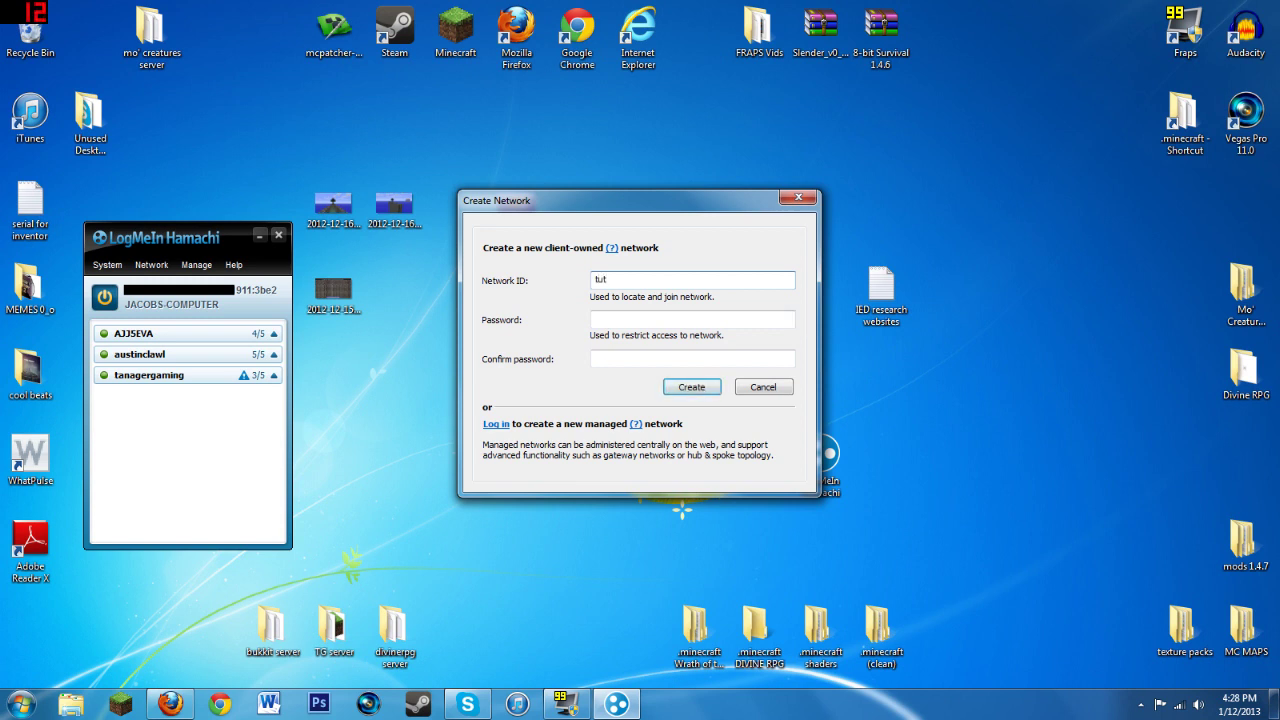
pyautogui.write('orial')
pyautogui.press('Tab')
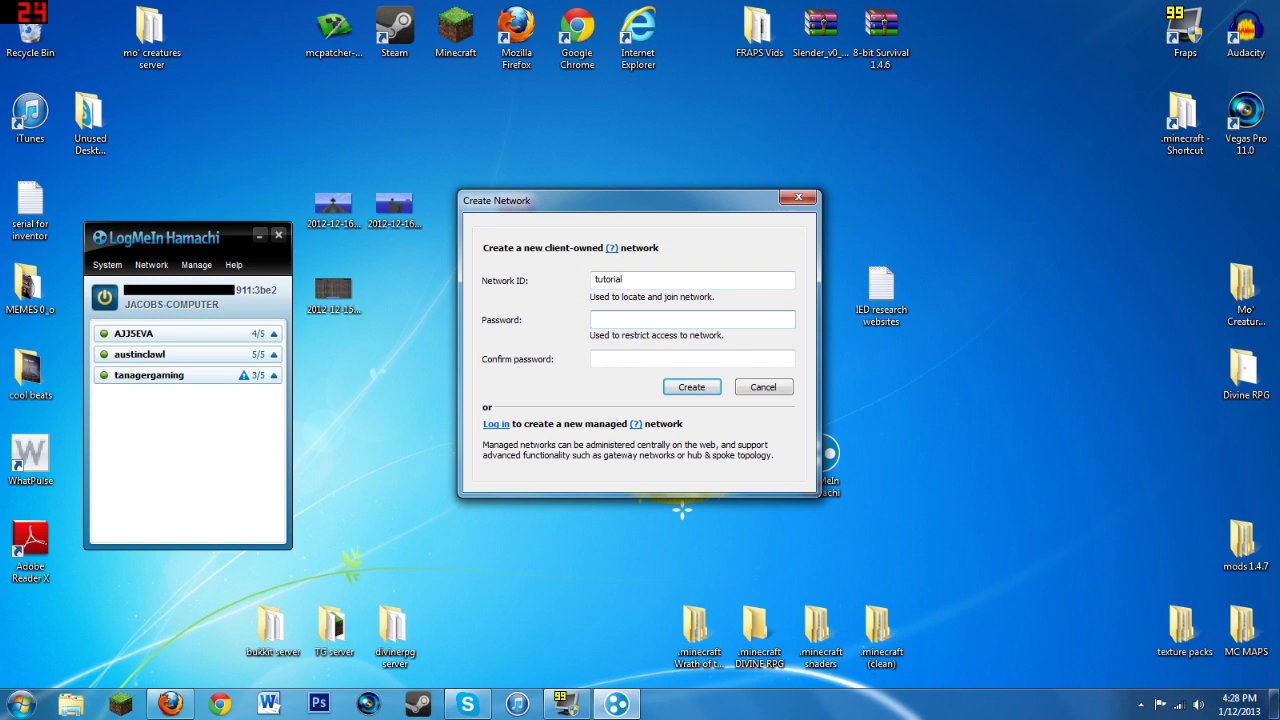
pyautogui.write('12345678')
pyautogui.press('Tab')
pyautogui.write('1234')
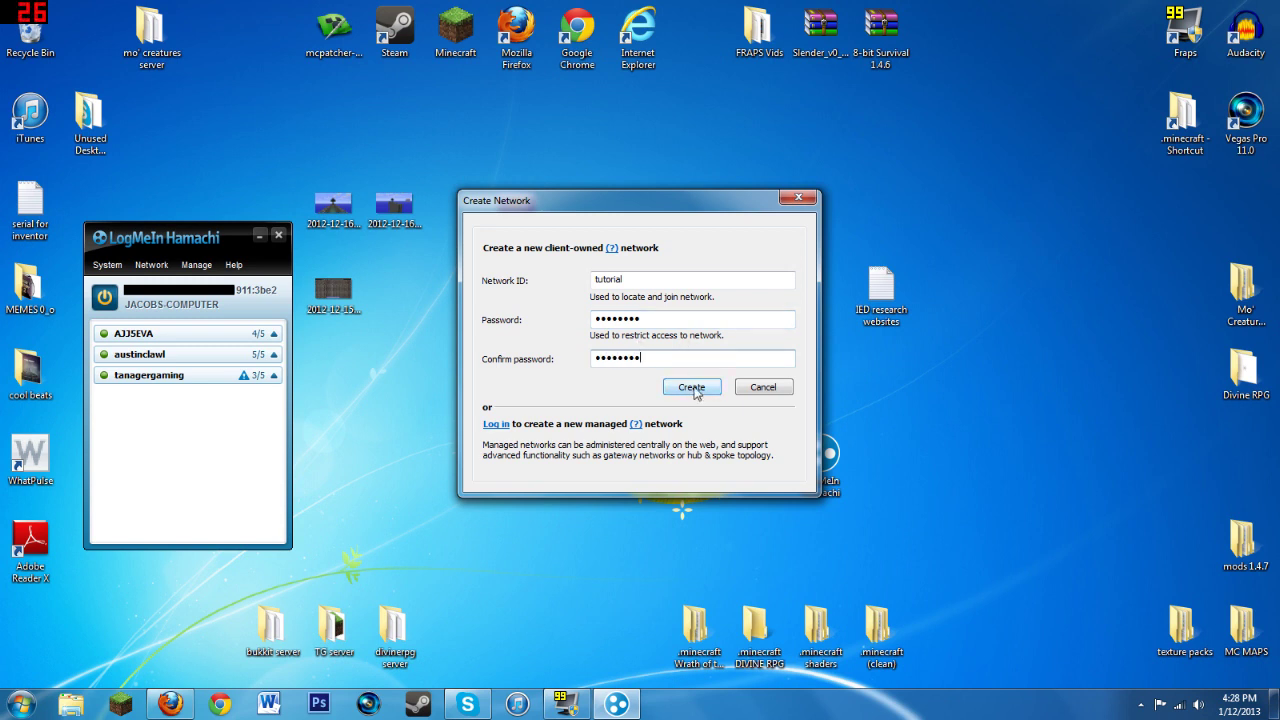
pyautogui.click(693, 387)
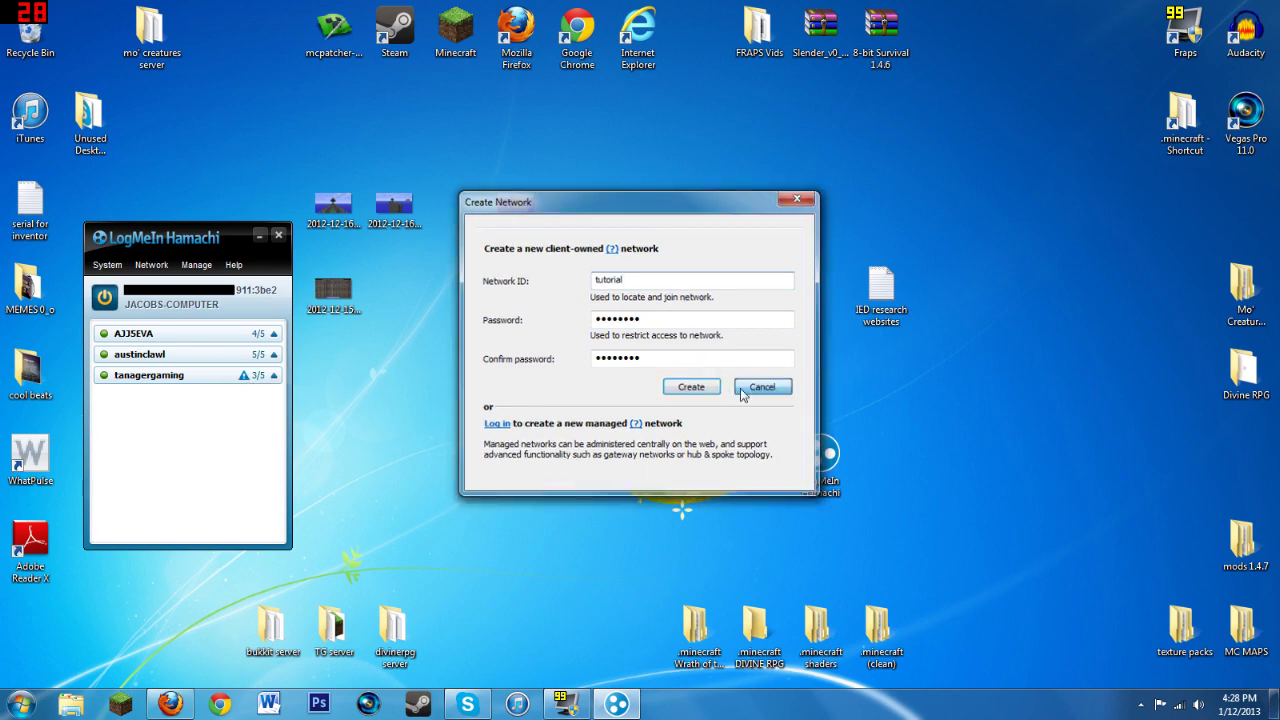
pyautogui.press('Escape')
pyautogui.click(273, 377)
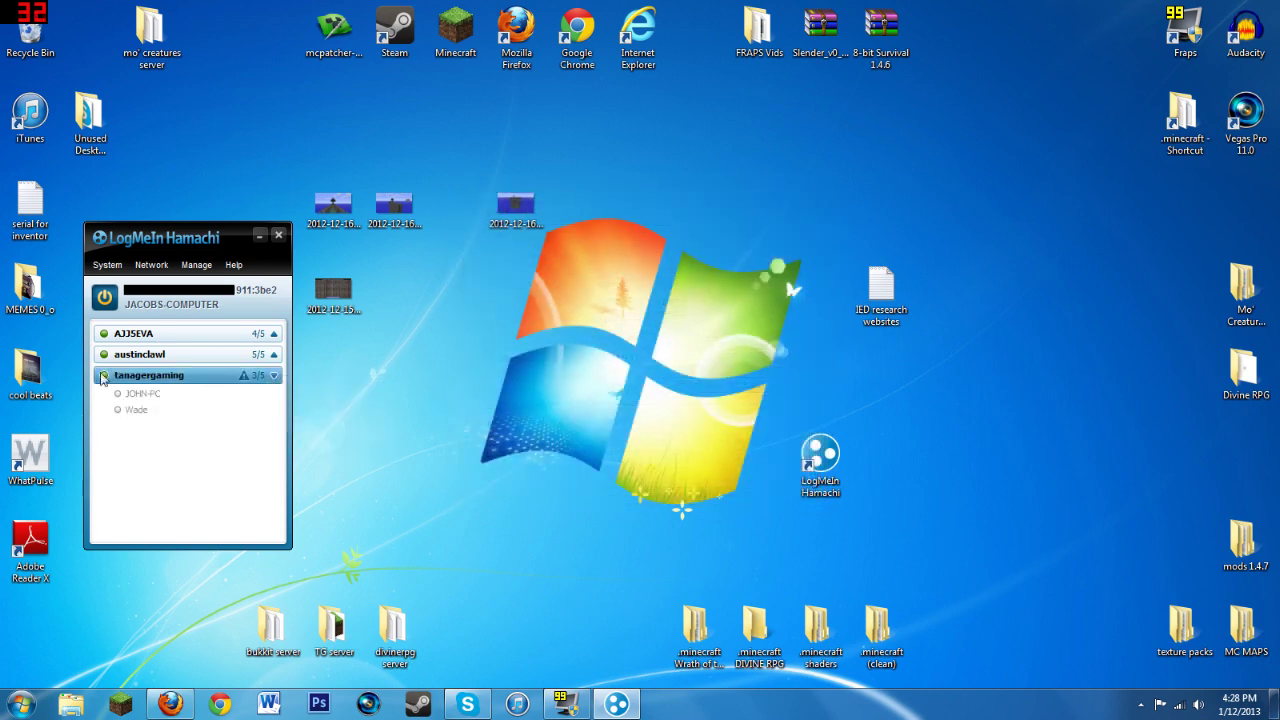
pyautogui.moveTo(115, 403)
pyautogui.moveTo(238, 330)
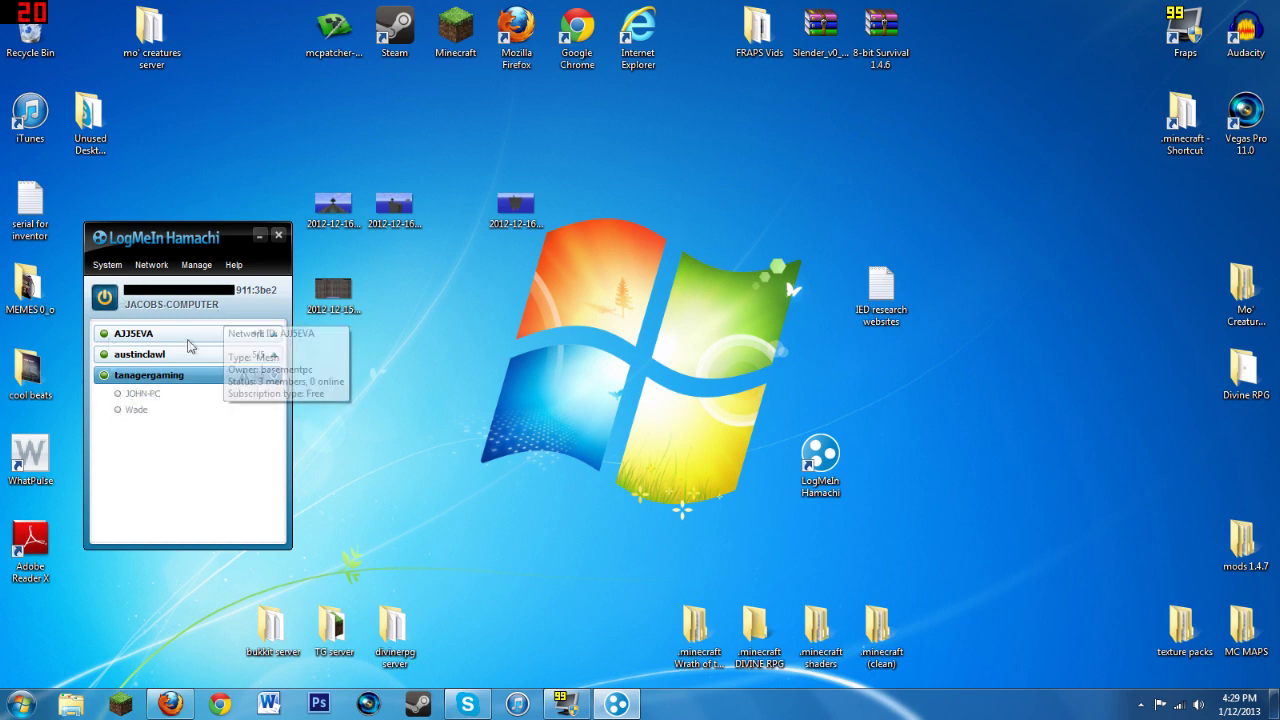
pyautogui.click(106, 299)
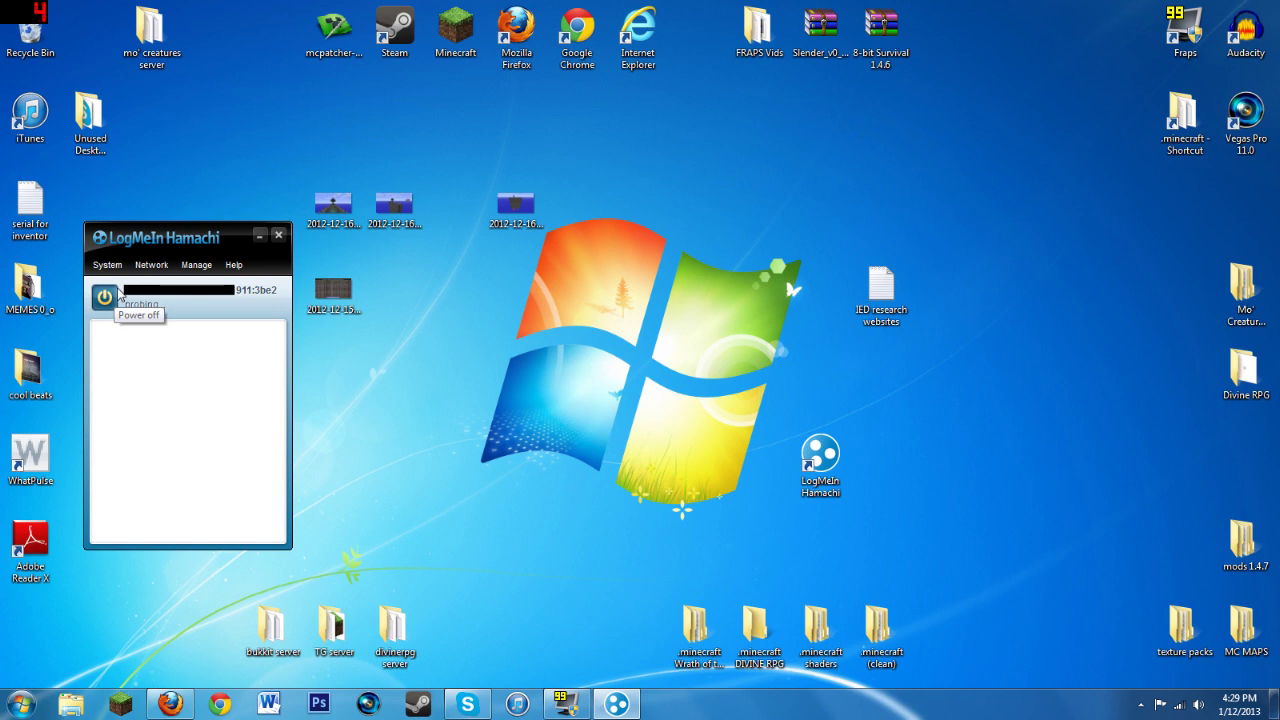
pyautogui.click(152, 265)
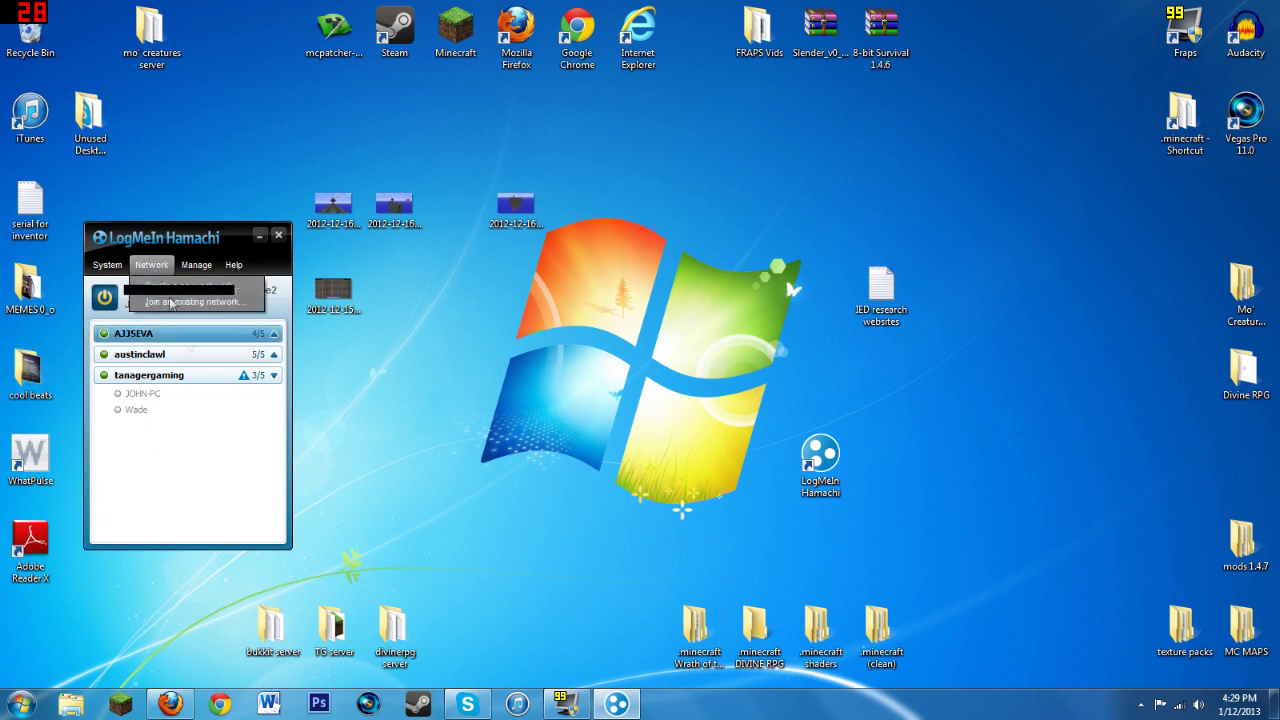
pyautogui.click(200, 302)
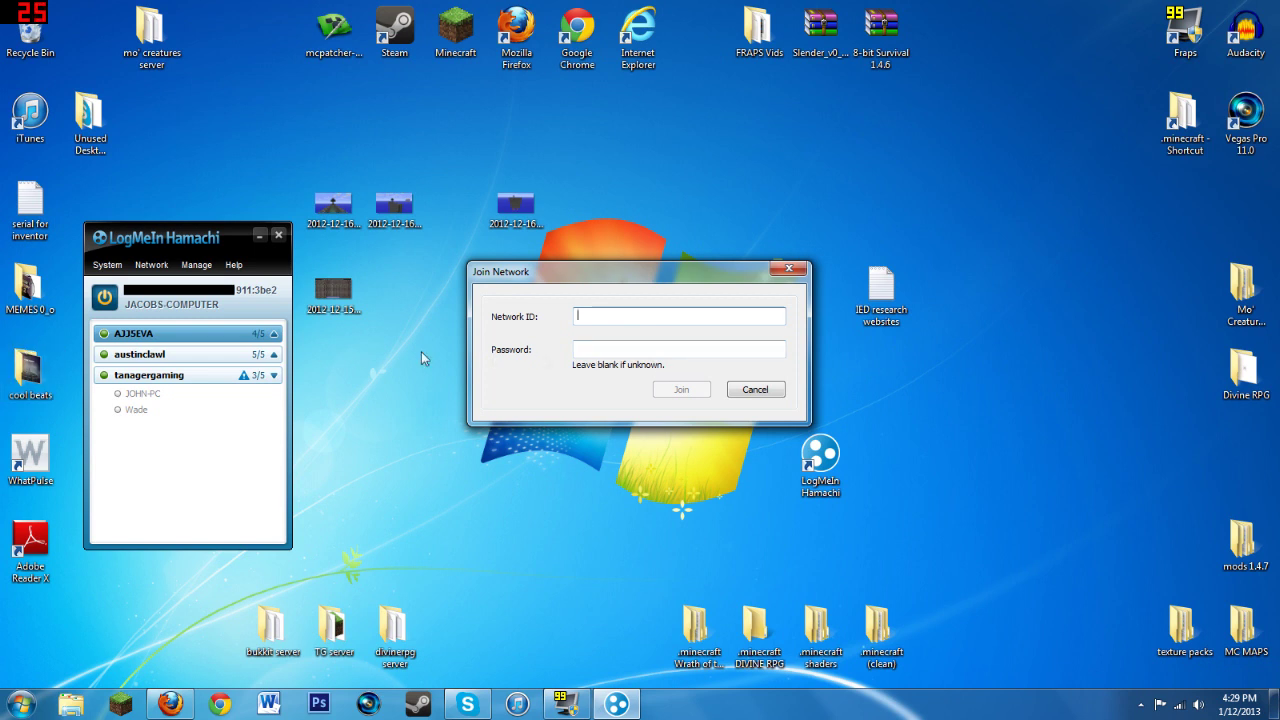
pyautogui.click(752, 390)
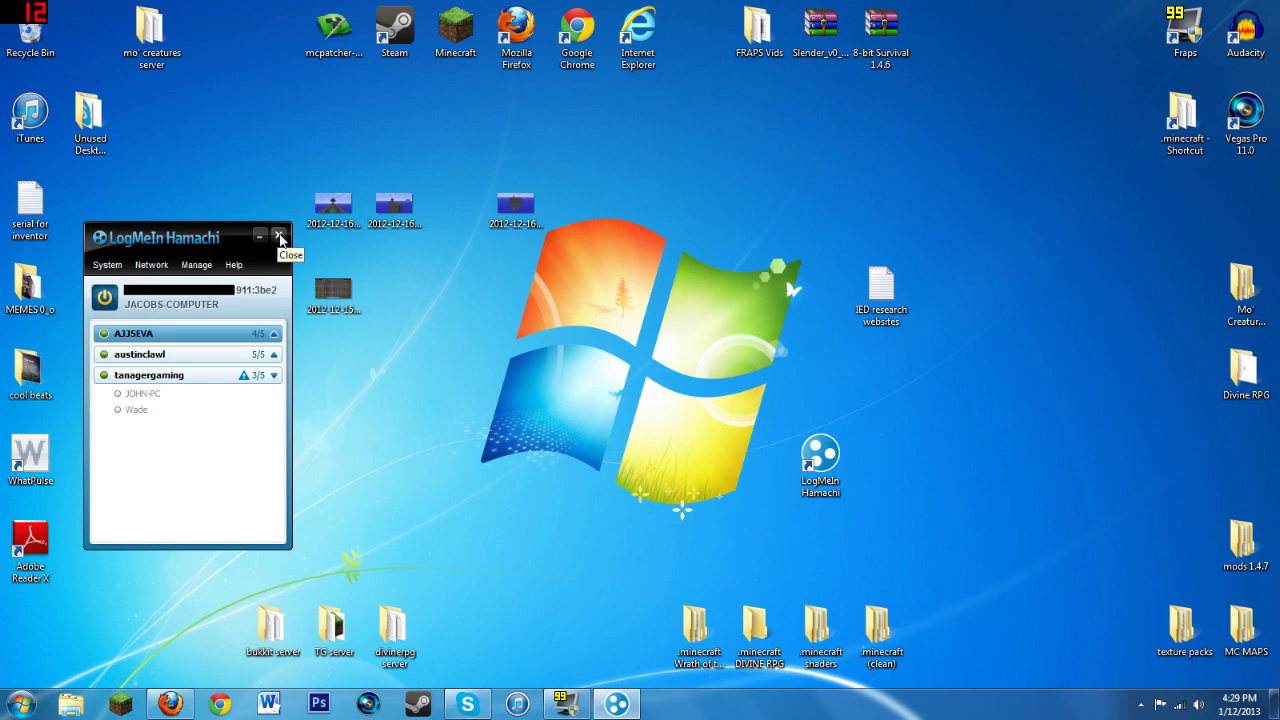
pyautogui.click(280, 237)
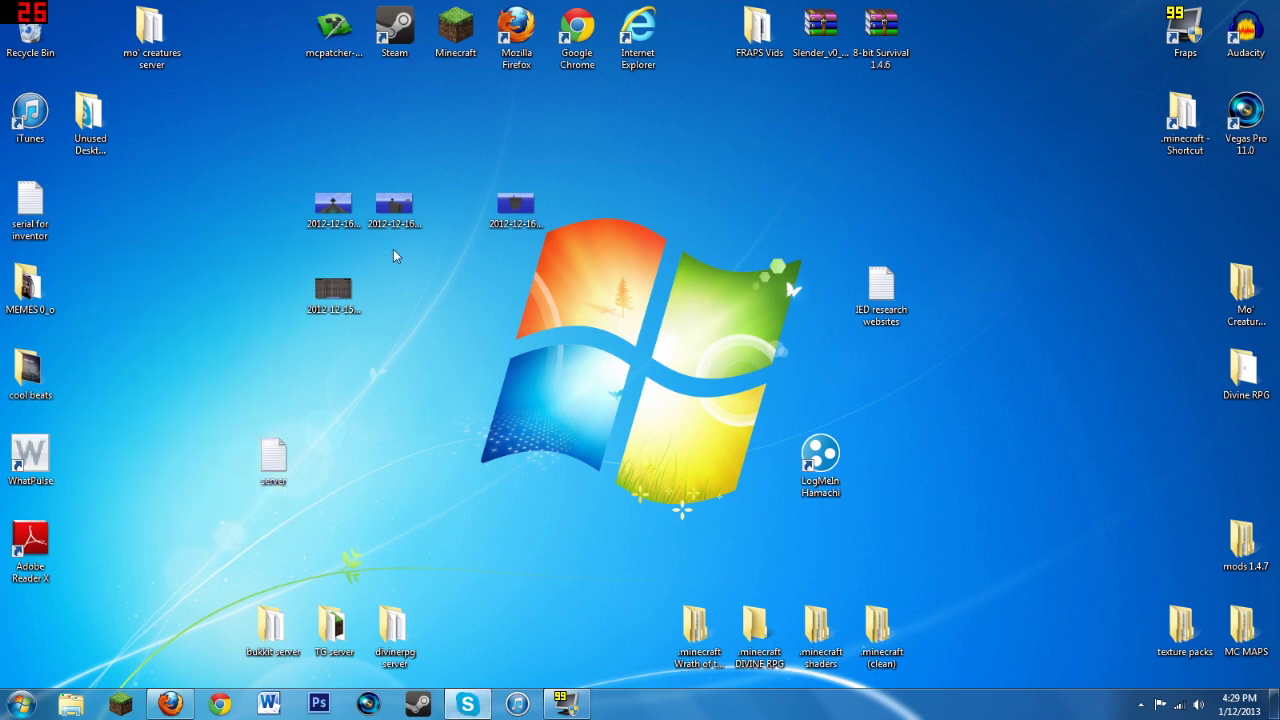
# Step: Download the 38.2 MB DivineRPG [SERVER].zip from its MediaFire tab in Firefox
pyautogui.click(171, 703)
pyautogui.click(296, 86)
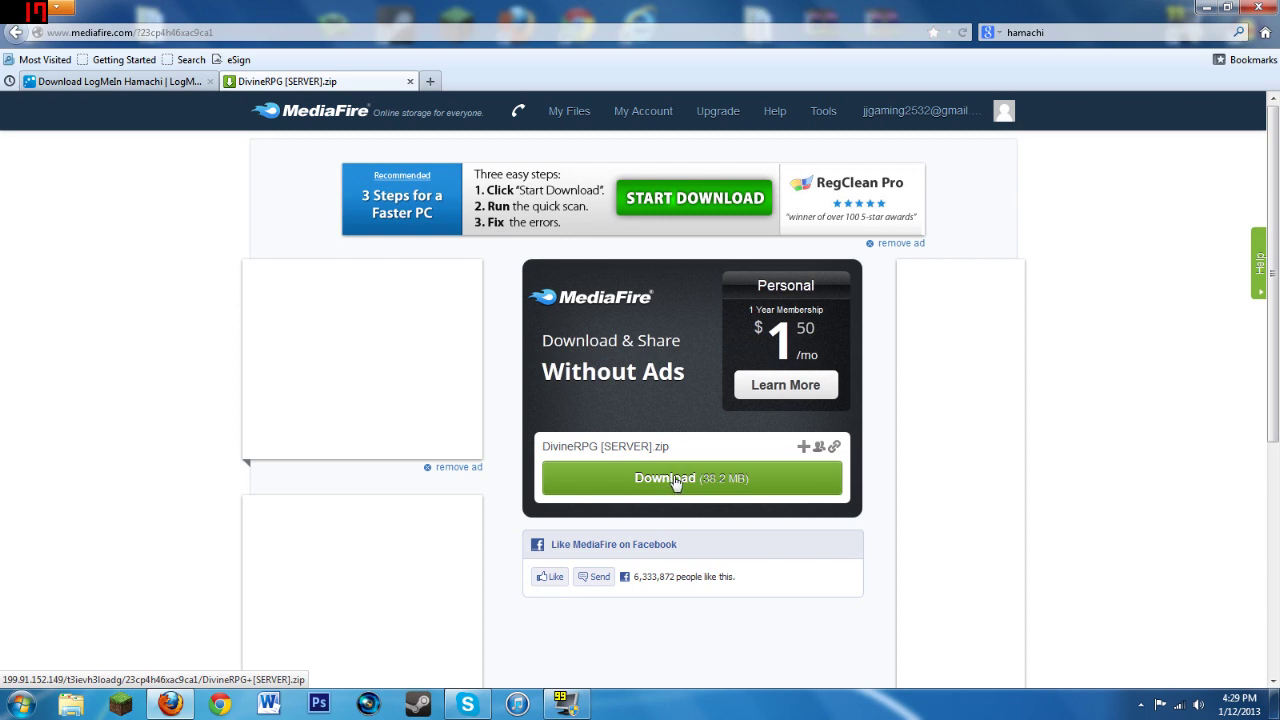
pyautogui.click(676, 482)
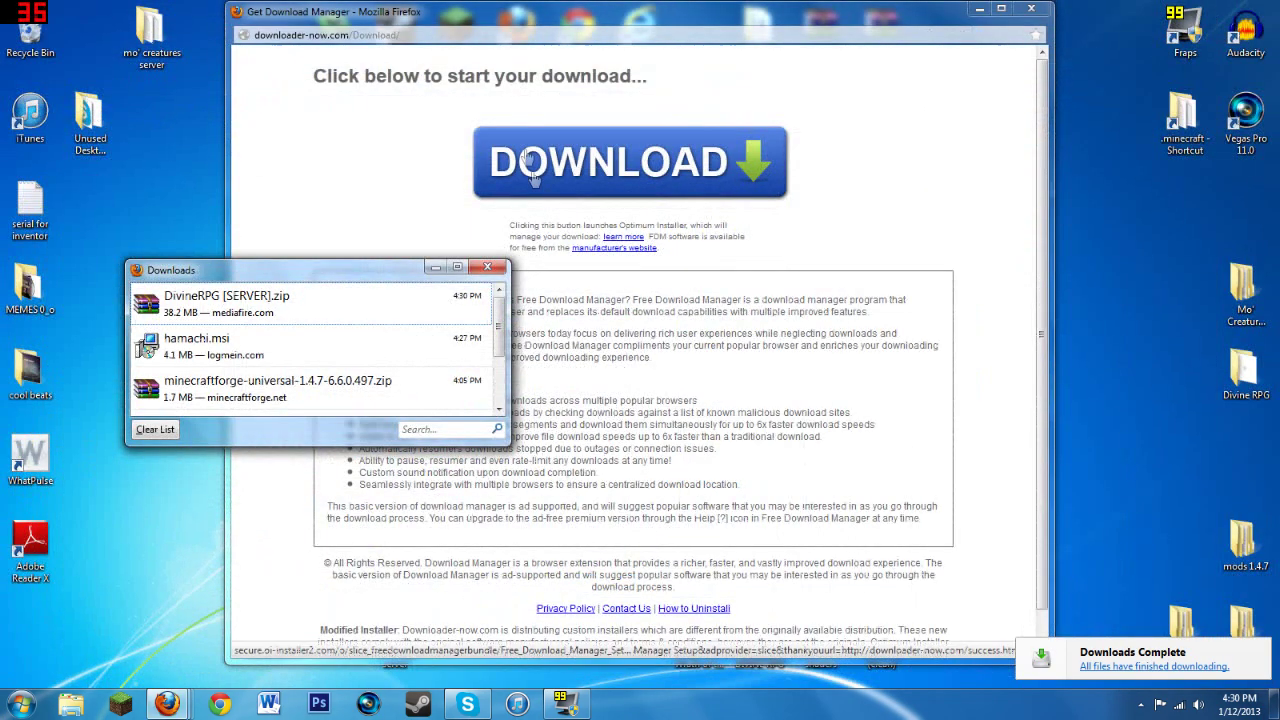
# Step: Copy the downloaded DivineRPG [SERVER].zip onto the desktop and close the downloads list
pyautogui.hotkey('ctrl', 'w')
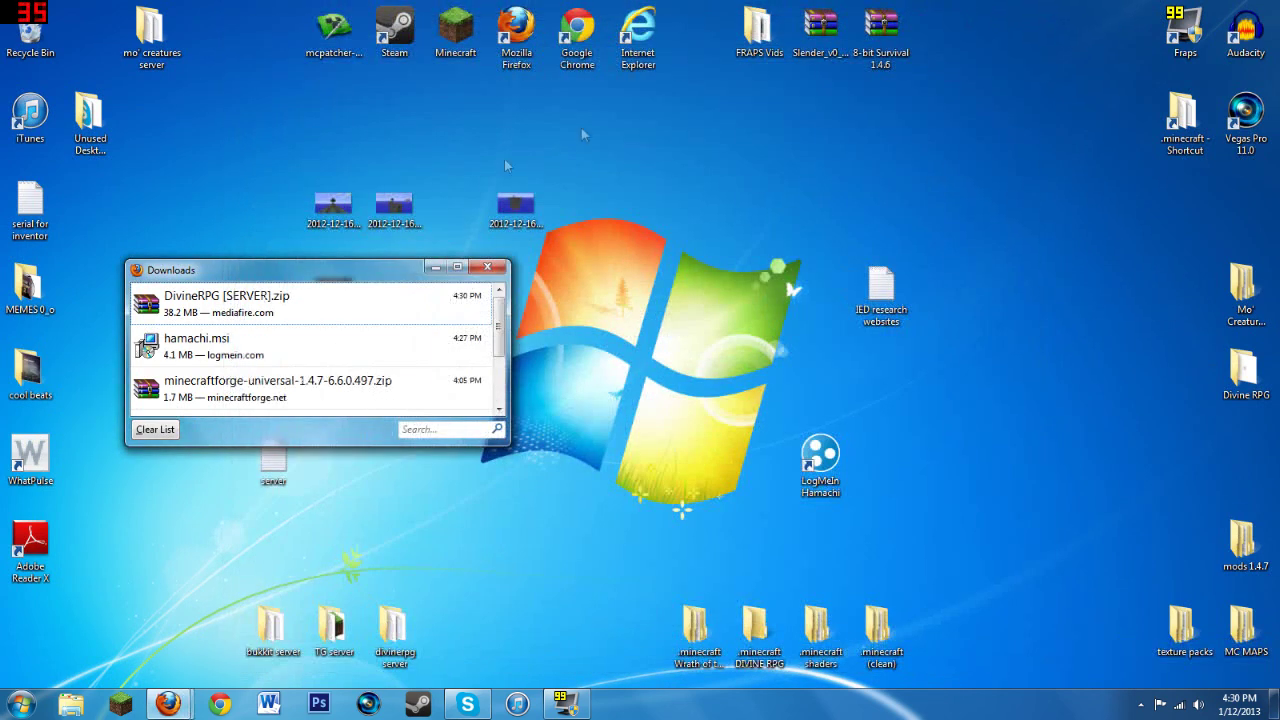
pyautogui.moveTo(175, 307); pyautogui.dragTo(770, 205)
pyautogui.click(656, 237)
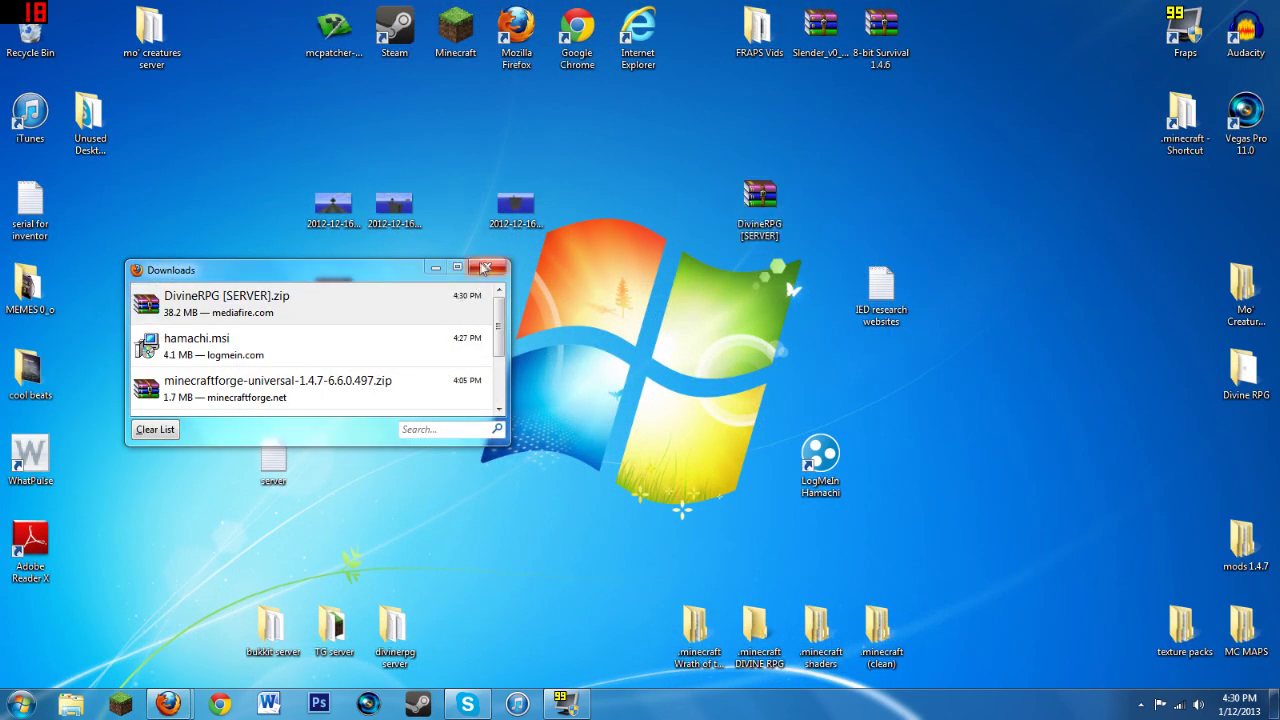
pyautogui.click(487, 266)
# Step: Open the zip in WinRAR and drag the DivineRPG [SERVER] folder out onto the desktop
pyautogui.doubleClick(762, 200)
pyautogui.moveTo(717, 12); pyautogui.dragTo(920, 13)
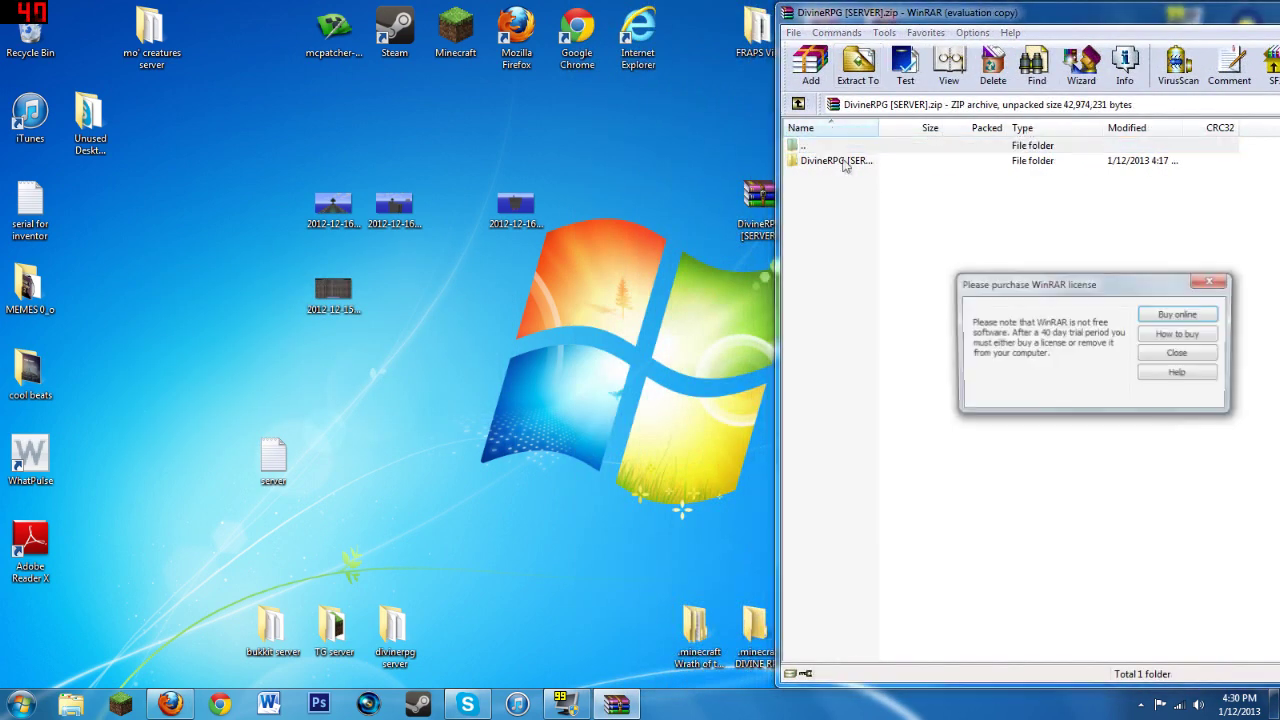
pyautogui.click(1178, 355)
pyautogui.moveTo(843, 163); pyautogui.dragTo(685, 197)
pyautogui.moveTo(481, 341); pyautogui.dragTo(479, 341)
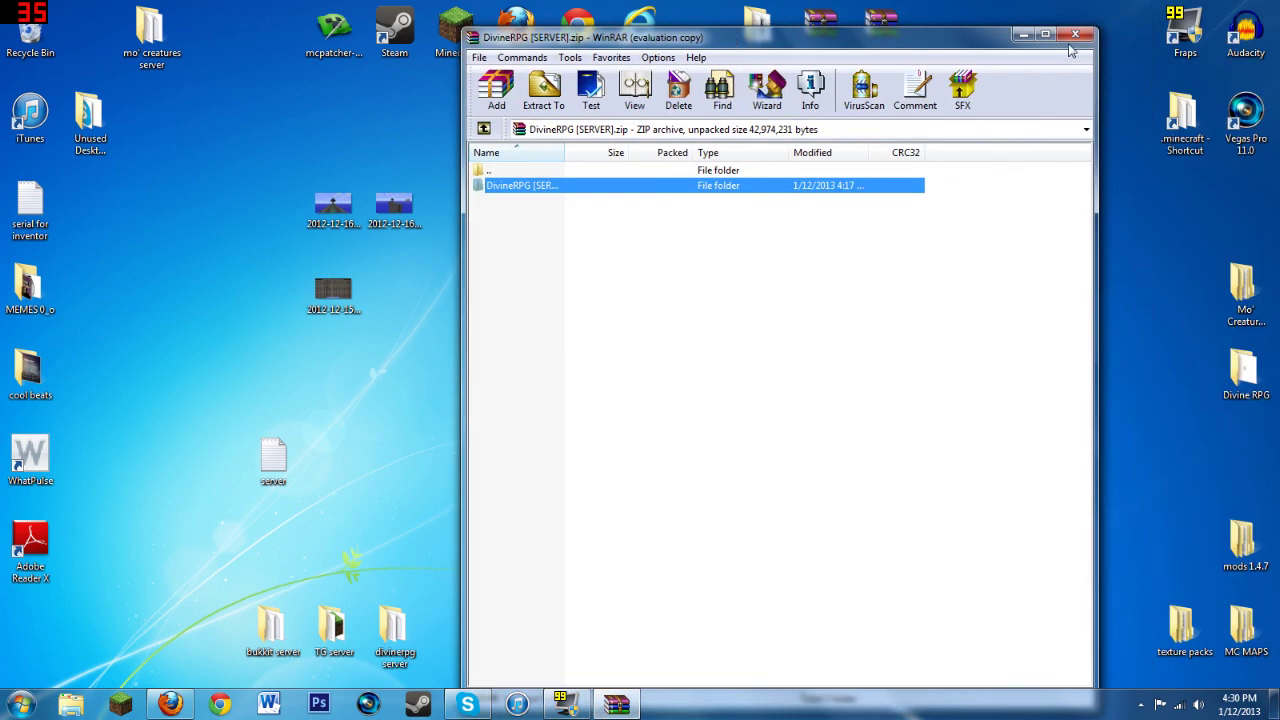
pyautogui.click(1064, 50)
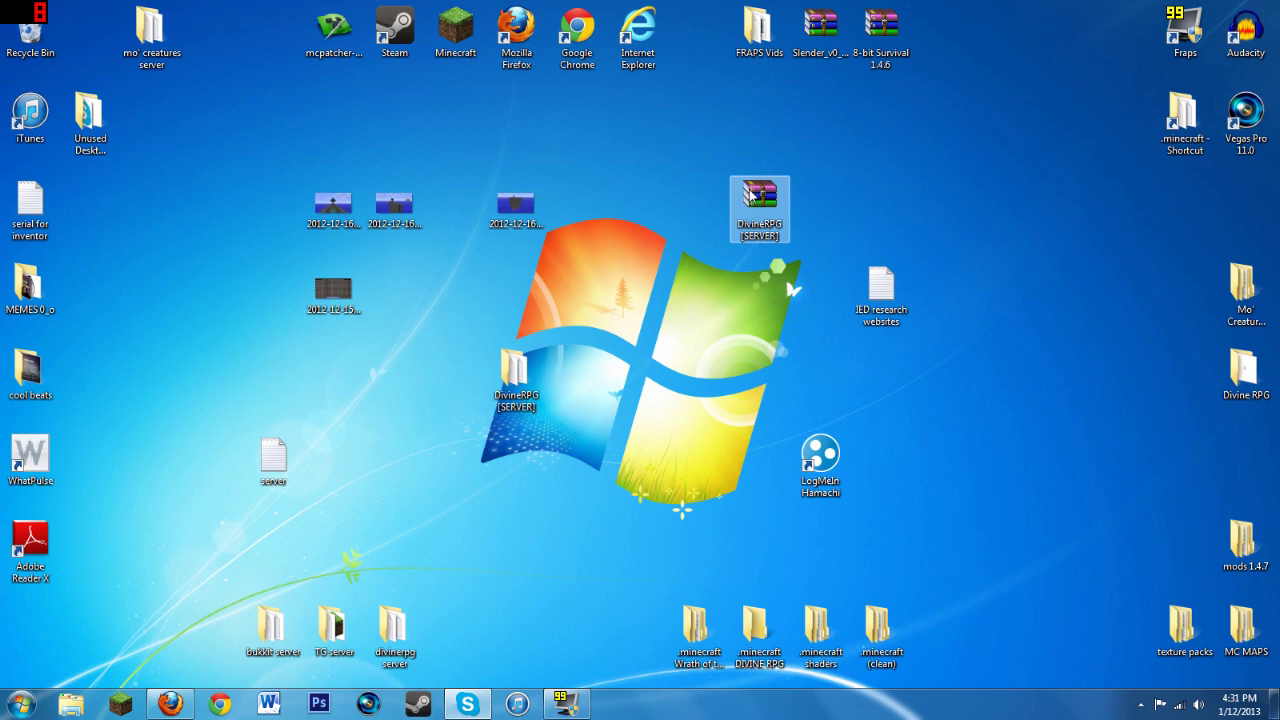
# Step: Open the DivineRPG [SERVER] folder and check that mods contains the DivineRPG1.2.4 jar
pyautogui.doubleClick(517, 370)
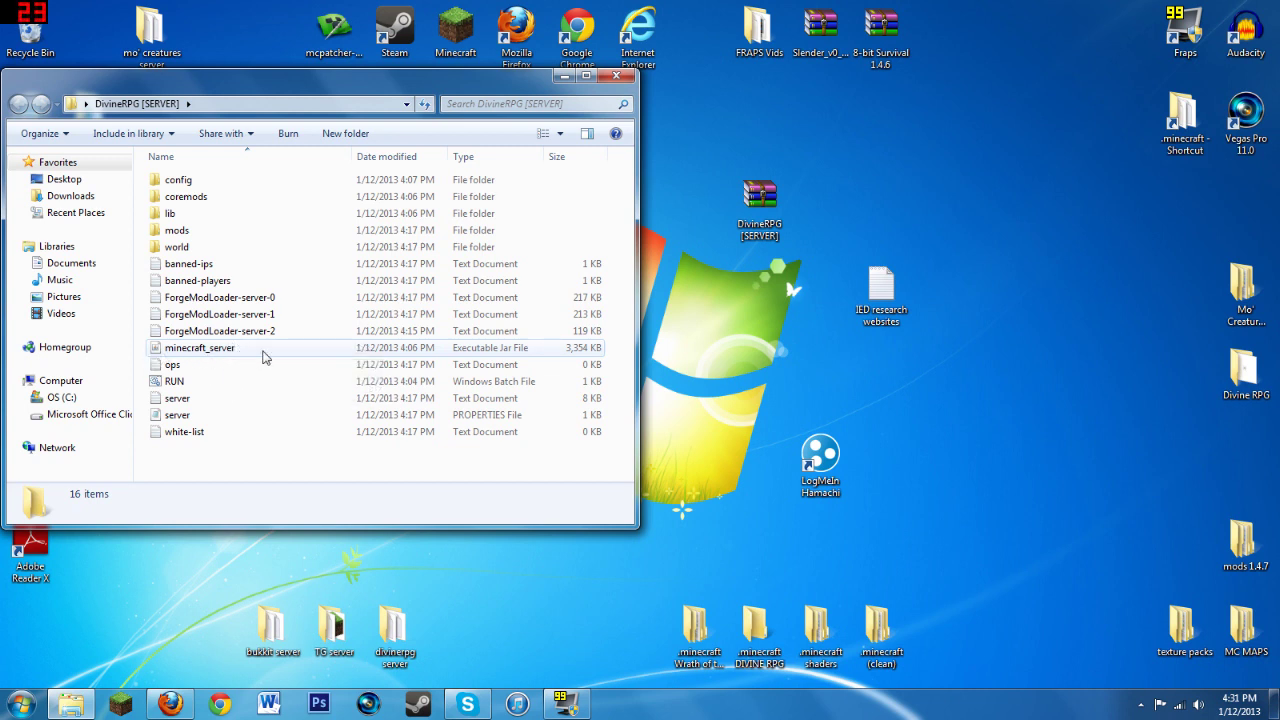
pyautogui.doubleClick(176, 231)
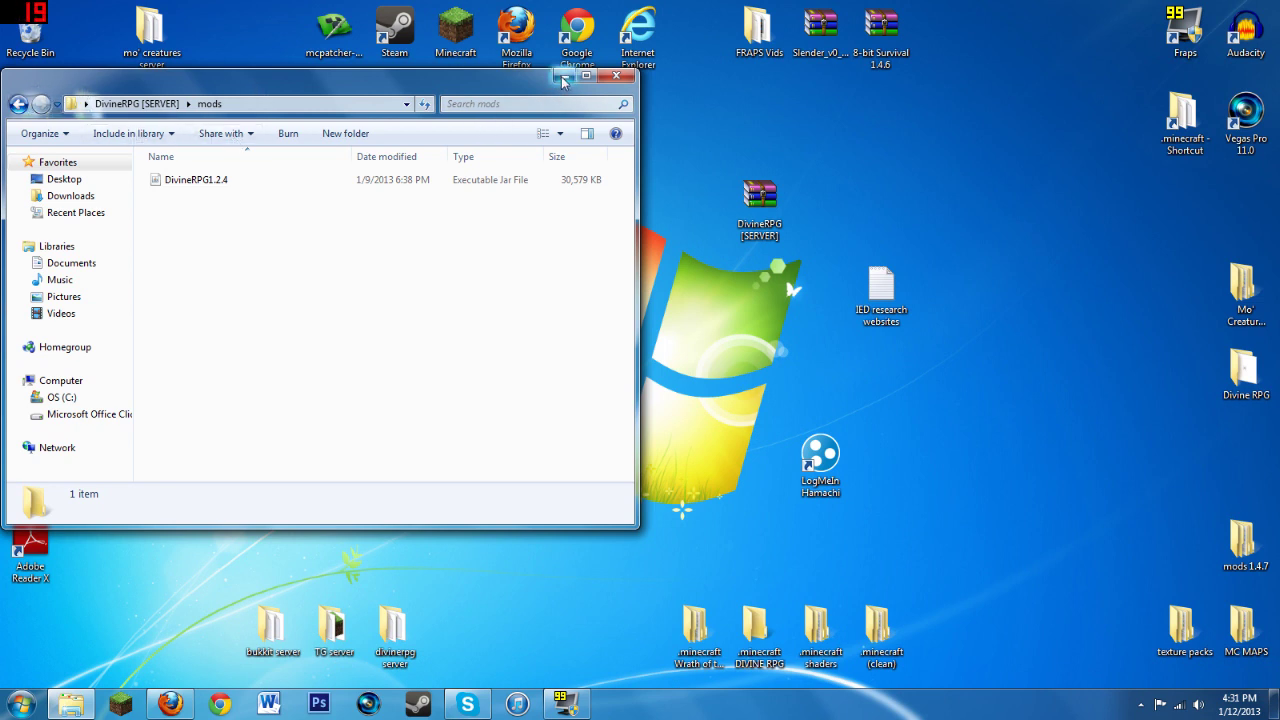
pyautogui.click(17, 105)
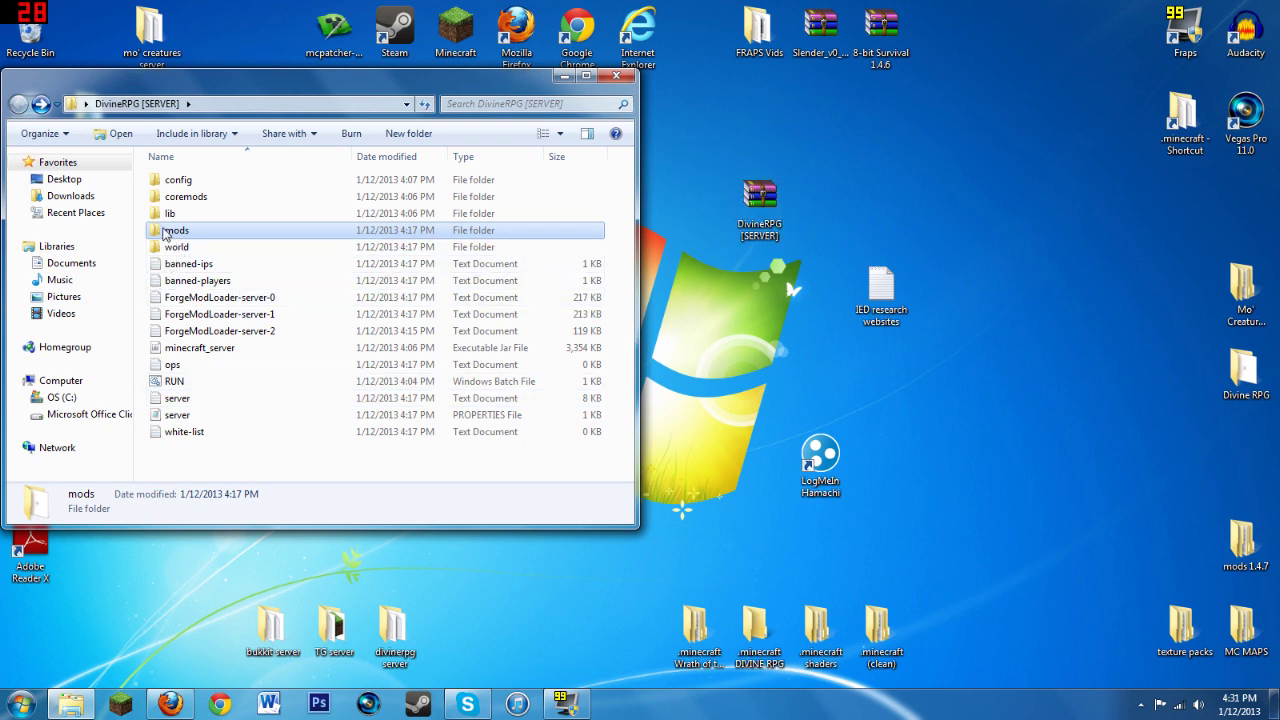
pyautogui.click(184, 466)
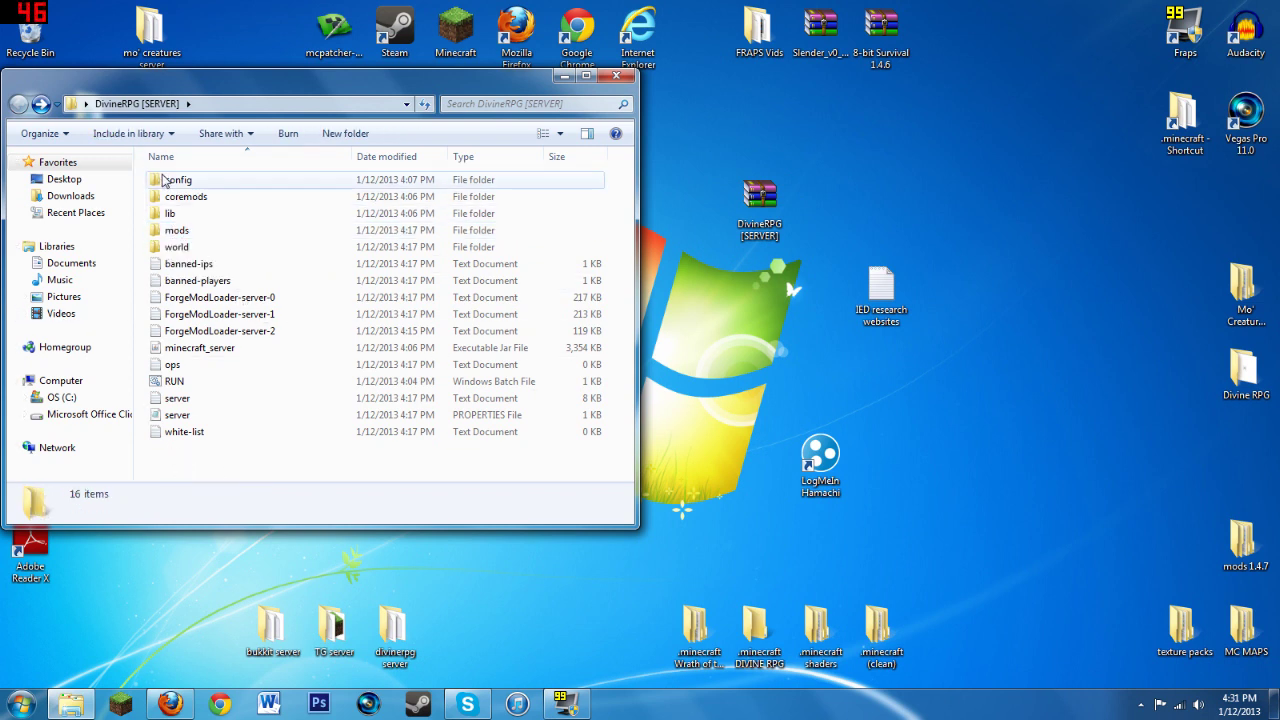
# Step: Run RUN.bat to start the Forge server on port 25565 and minimise its console once Done
pyautogui.doubleClick(198, 389)
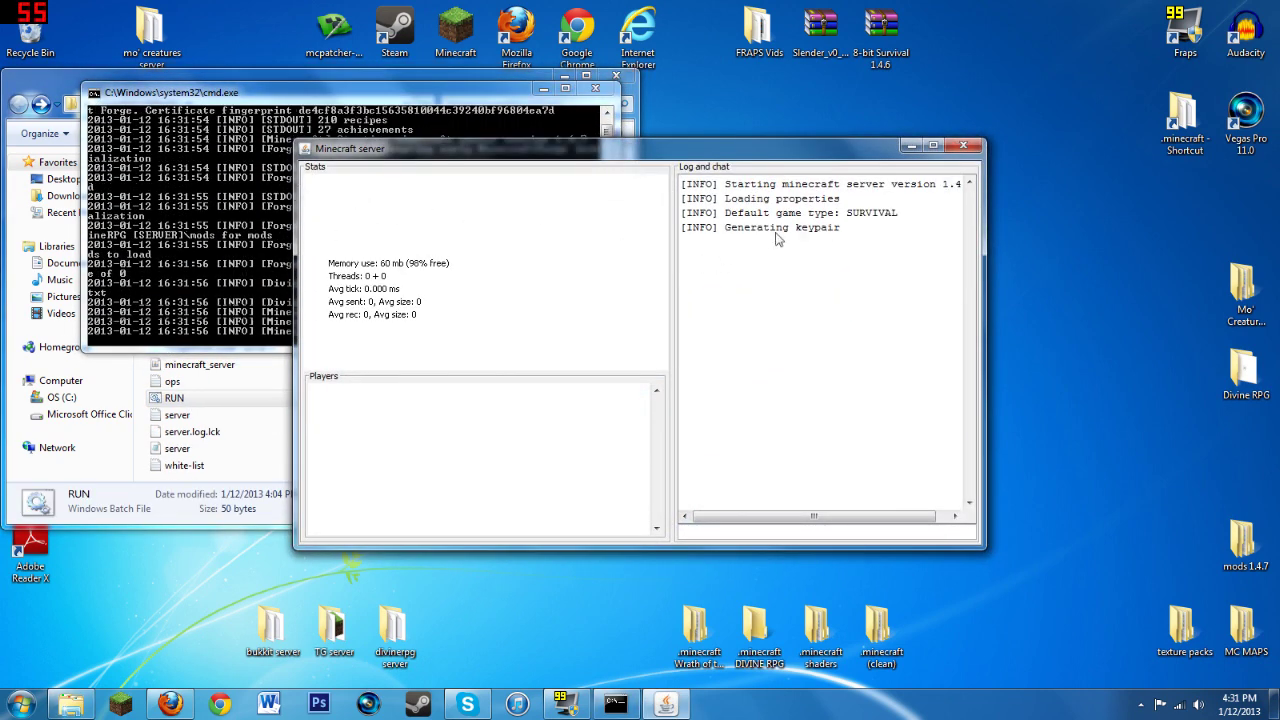
pyautogui.click(285, 215)
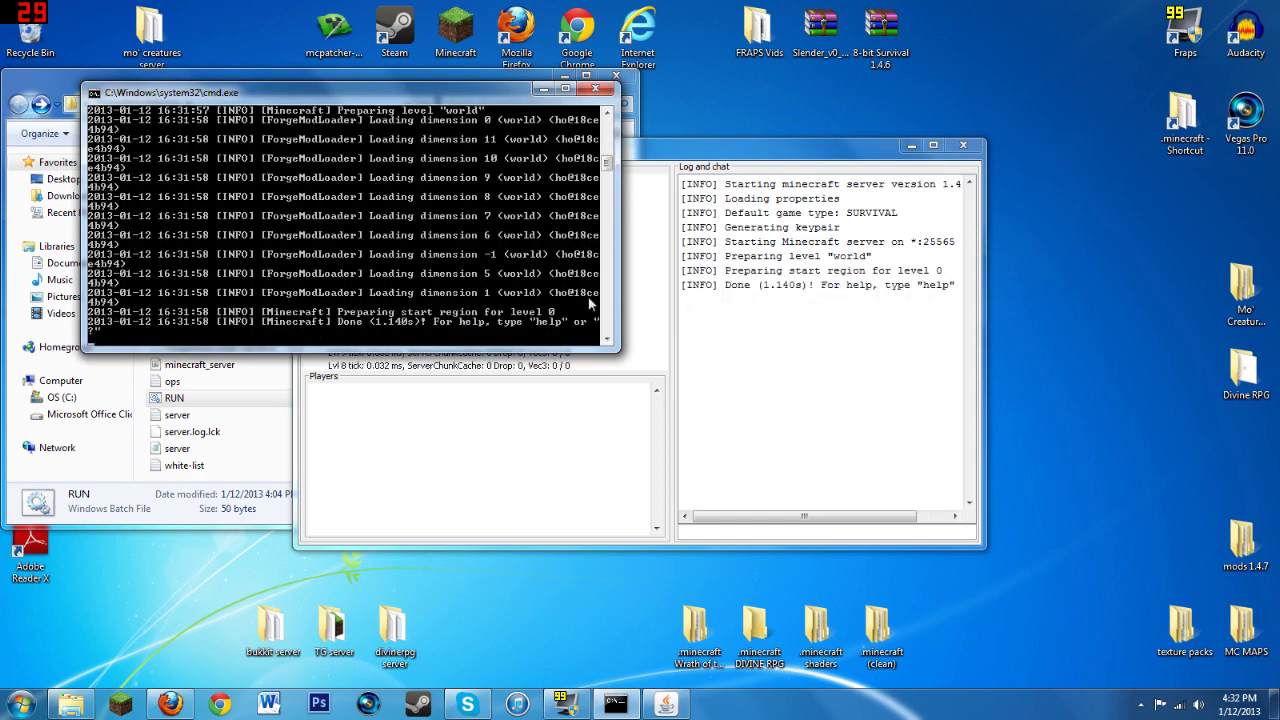
pyautogui.click(543, 88)
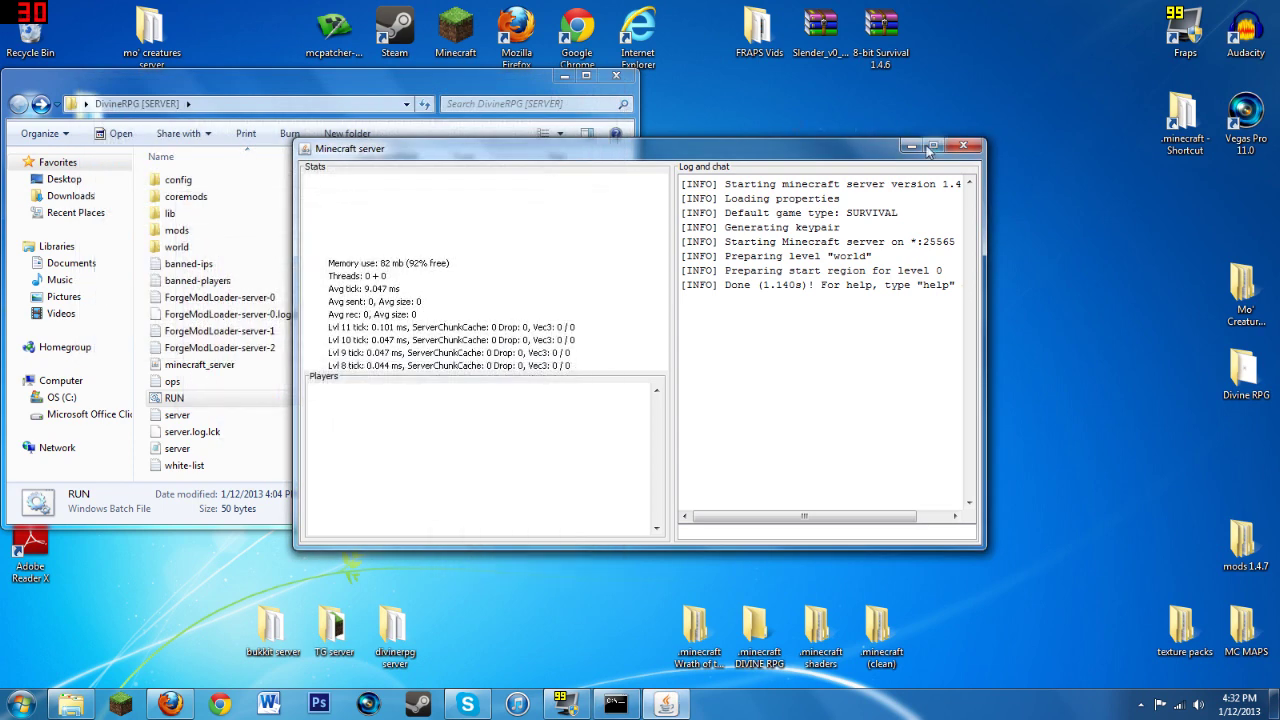
# Step: Close the server folder and log in through the launcher to start Minecraft 1.4.7 with Forge
pyautogui.click(911, 145)
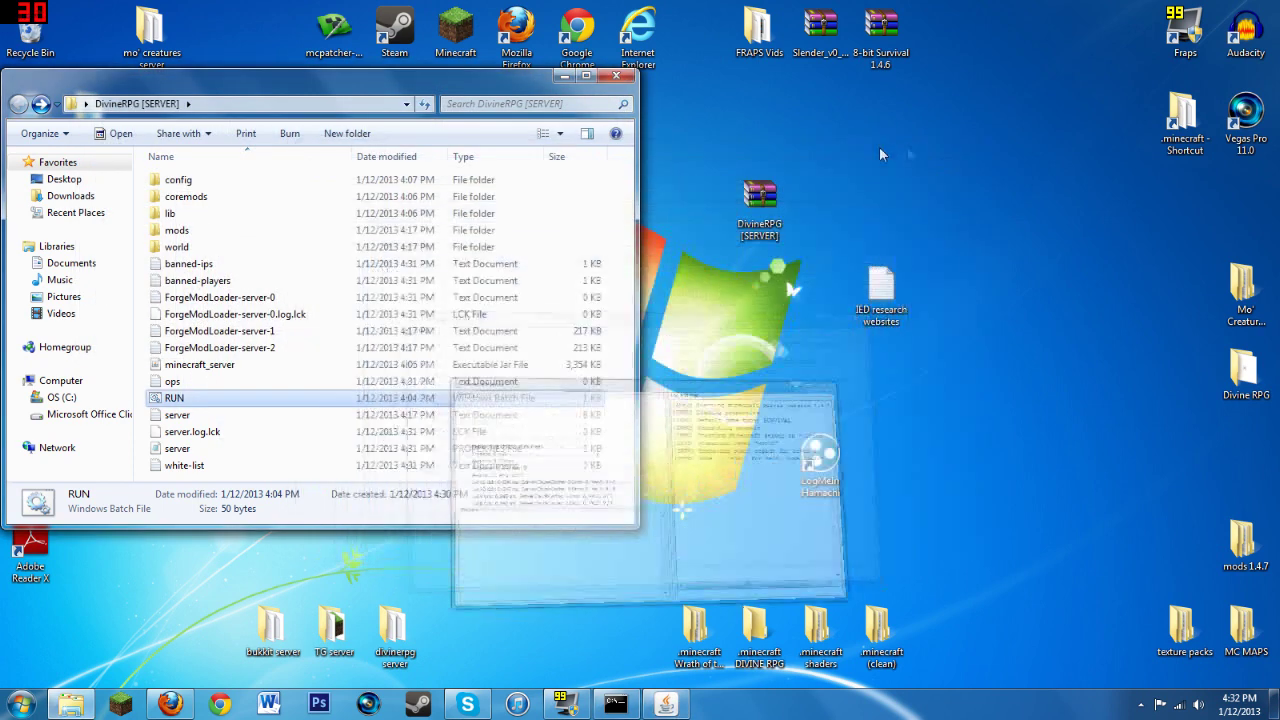
pyautogui.click(615, 80)
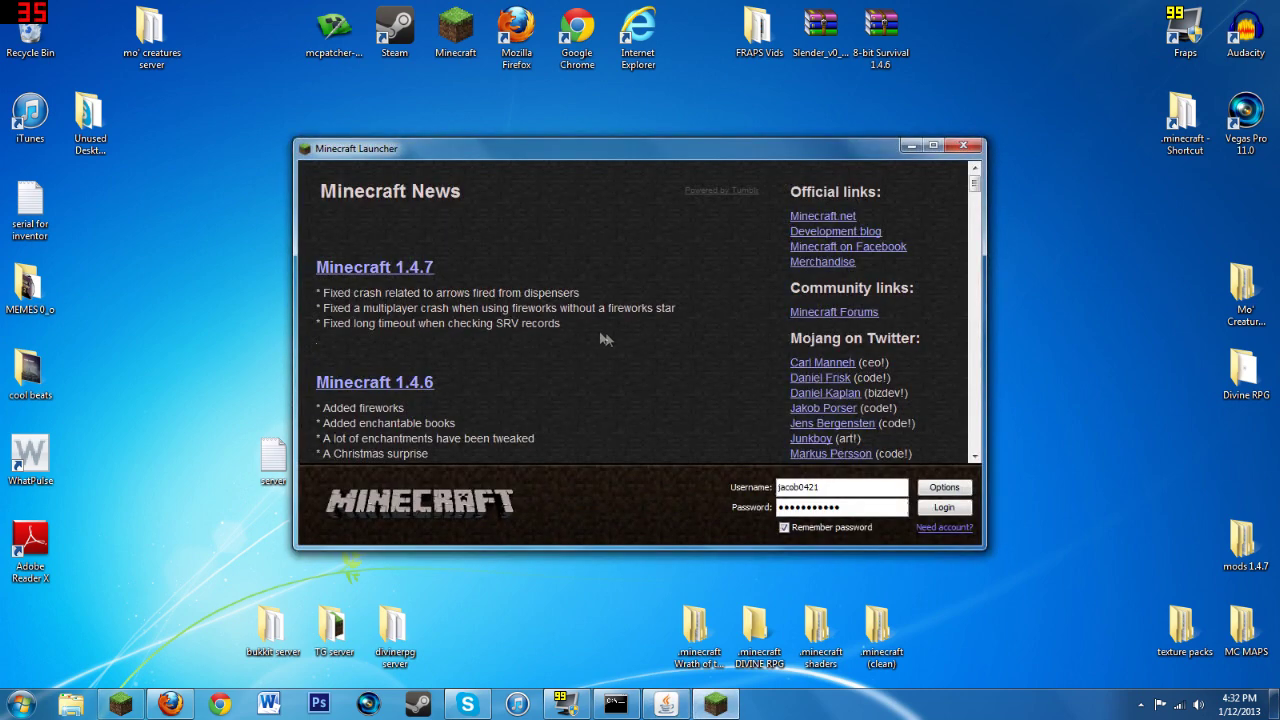
pyautogui.click(944, 508)
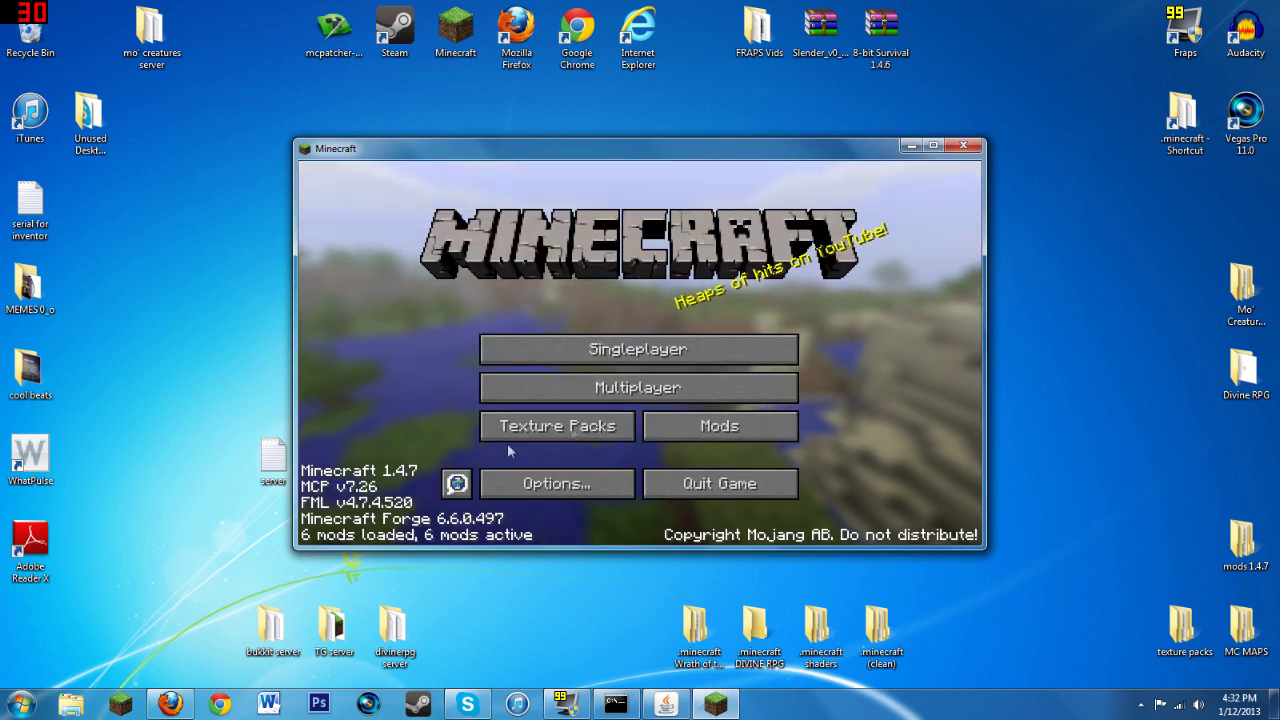
# Step: Edit the MY SERVER multiplayer entry so Hide Address is set to Yes
pyautogui.click(648, 391)
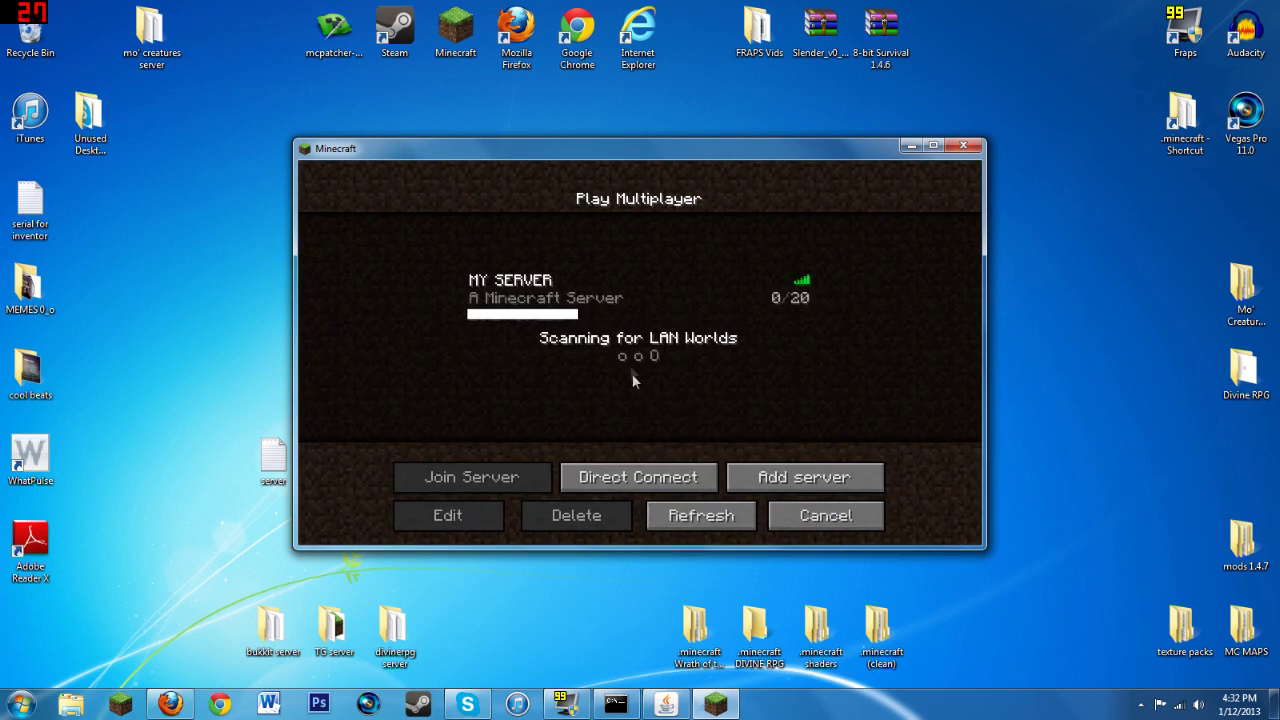
pyautogui.click(548, 294)
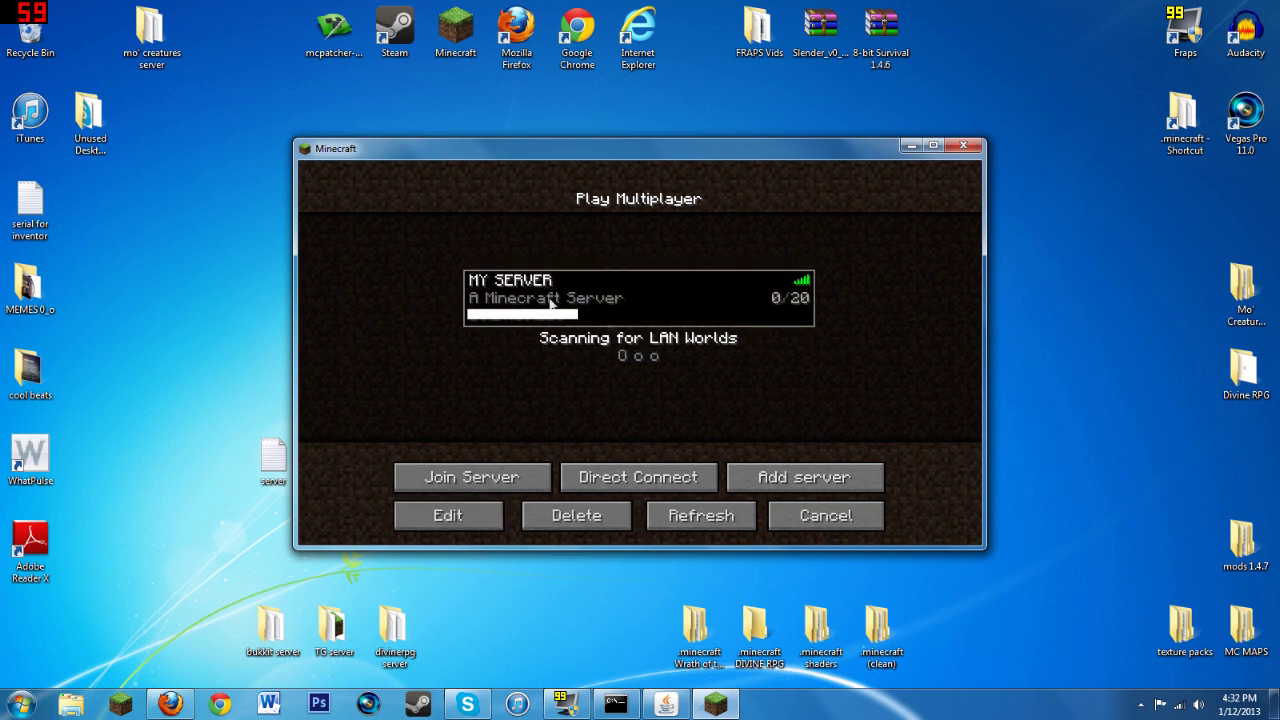
pyautogui.click(475, 516)
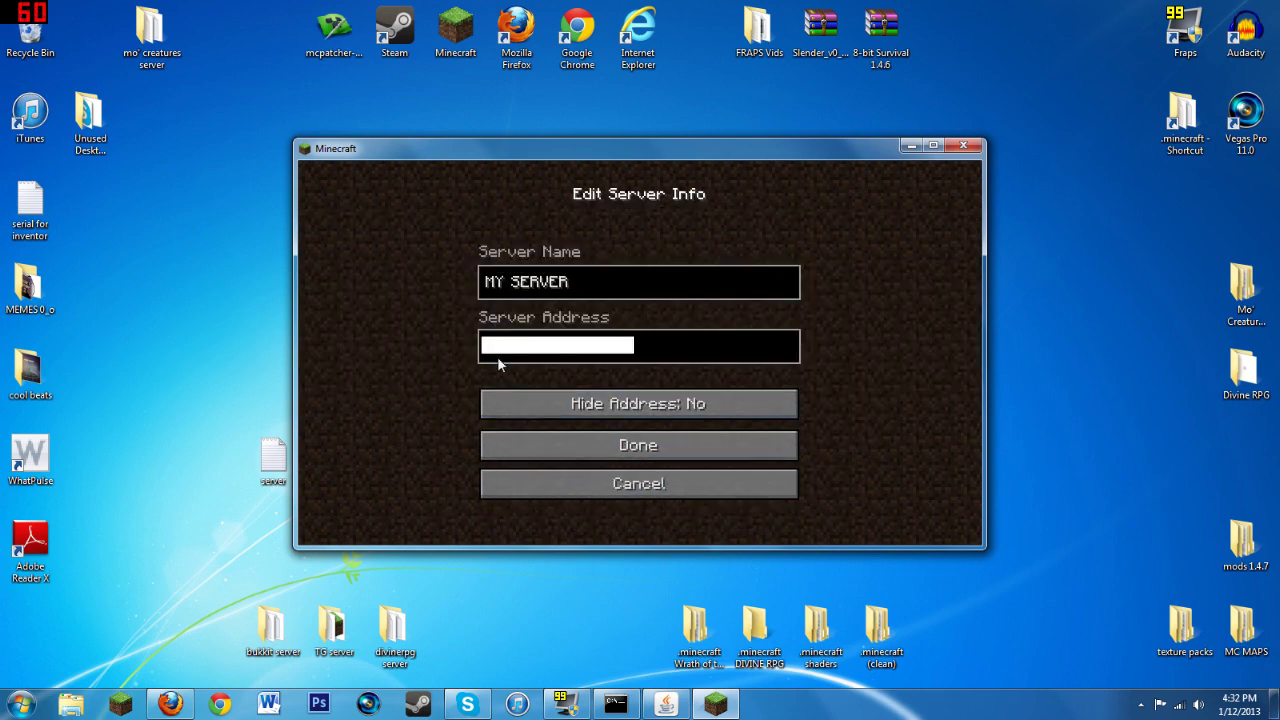
pyautogui.click(617, 412)
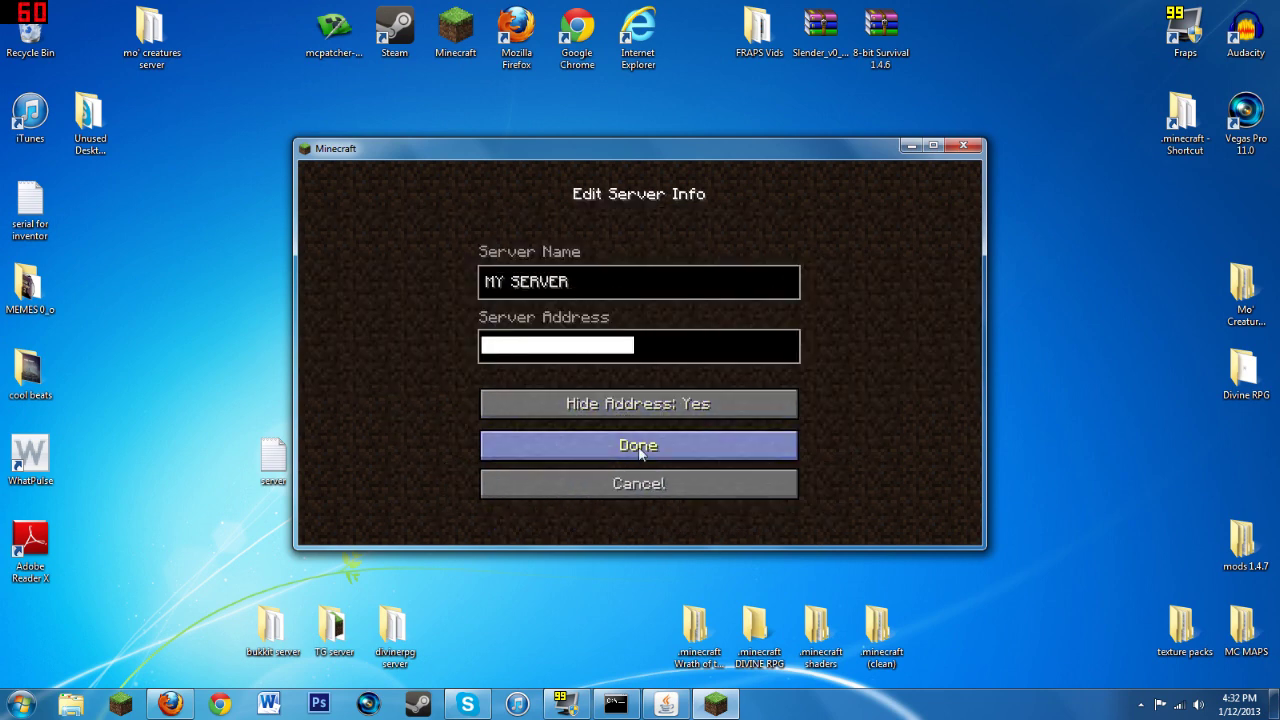
pyautogui.click(640, 450)
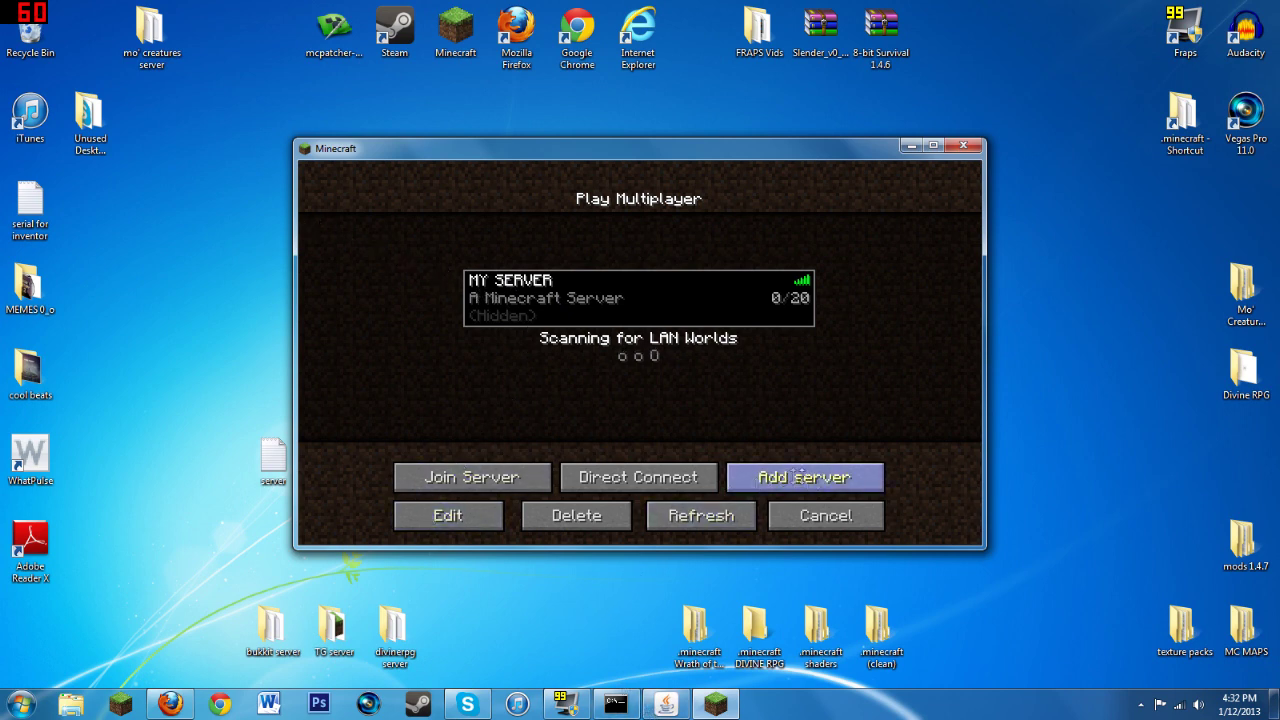
# Step: Start a new server entry, then look up this PC's IPv4 address in Hamachi and close it
pyautogui.click(816, 485)
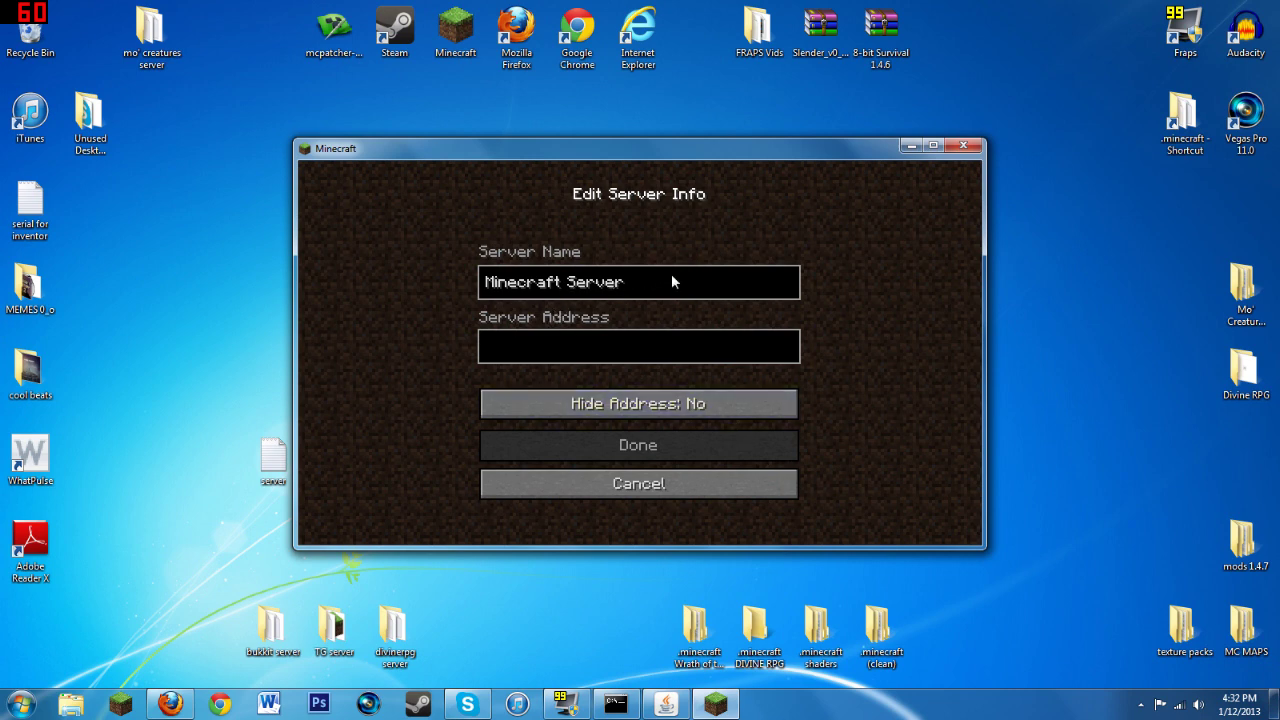
pyautogui.click(538, 345)
pyautogui.moveTo(569, 148)
pyautogui.mouseDown()
pyautogui.moveTo(818, 175)
pyautogui.moveTo(771, 333)
pyautogui.moveTo(793, 223)
pyautogui.moveTo(826, 198)
pyautogui.moveTo(802, 142)
pyautogui.moveTo(778, 154)
pyautogui.moveTo(716, 370)
pyautogui.moveTo(610, 224)
pyautogui.moveTo(587, 134)
pyautogui.mouseUp()
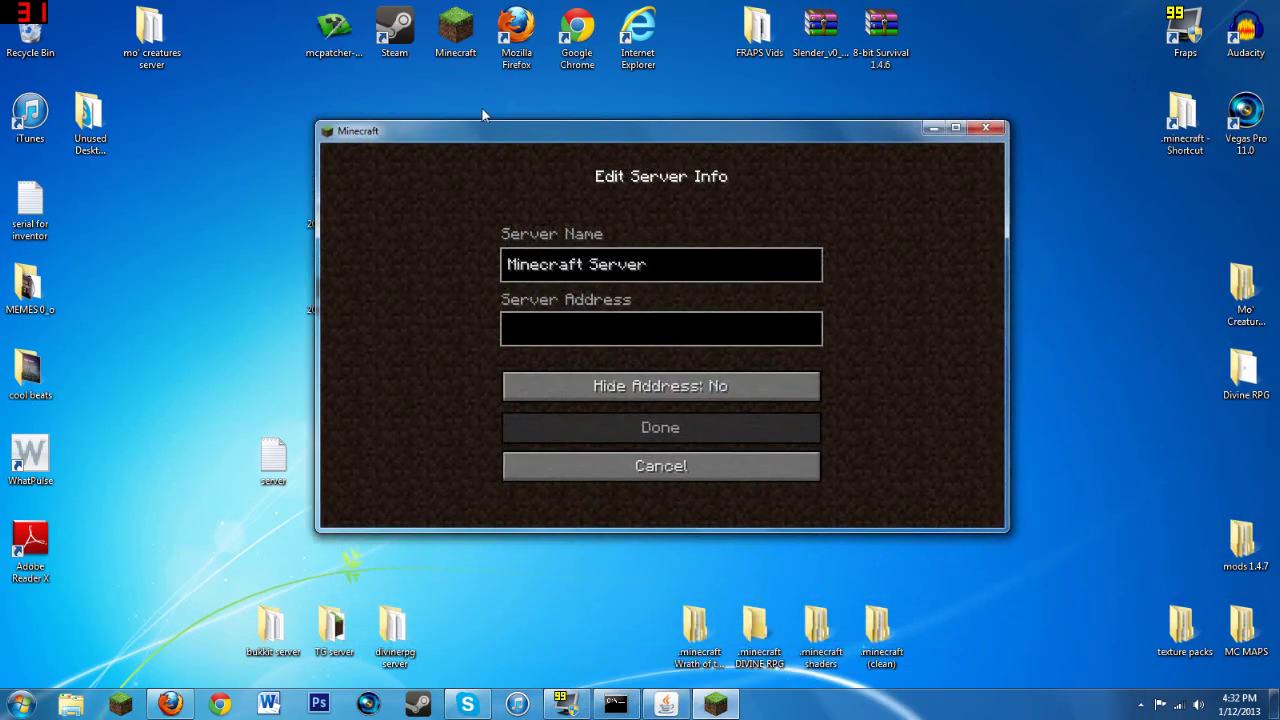
pyautogui.click(933, 130)
pyautogui.doubleClick(820, 458)
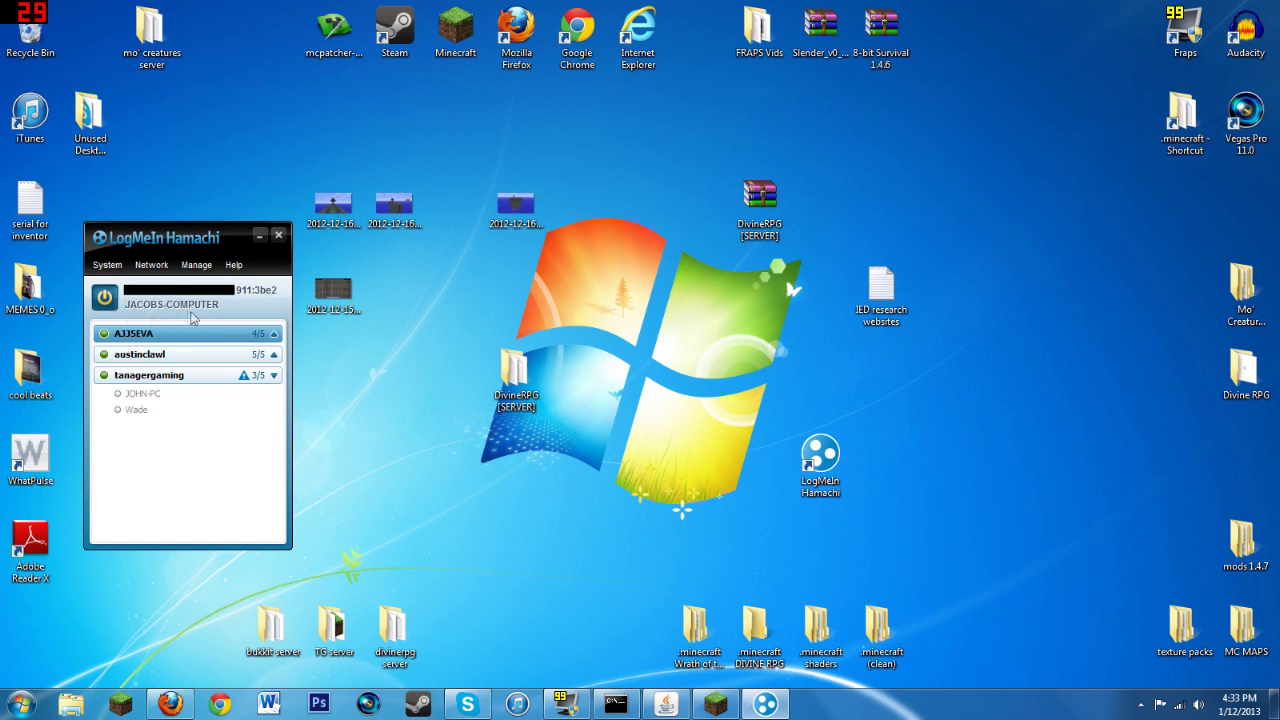
pyautogui.click(278, 237)
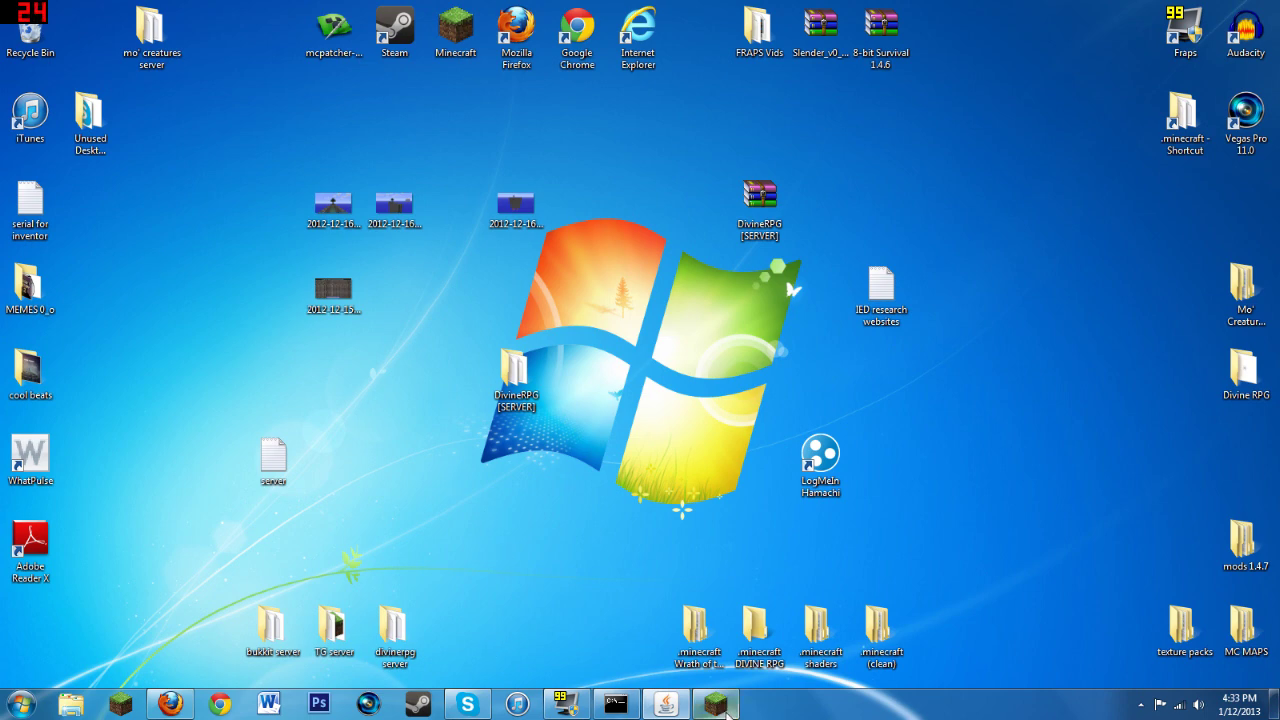
# Step: Save a 'Minecraft Server' entry with placeholder address 'jdskaocf', then select it and MY SERVER
pyautogui.click(731, 705)
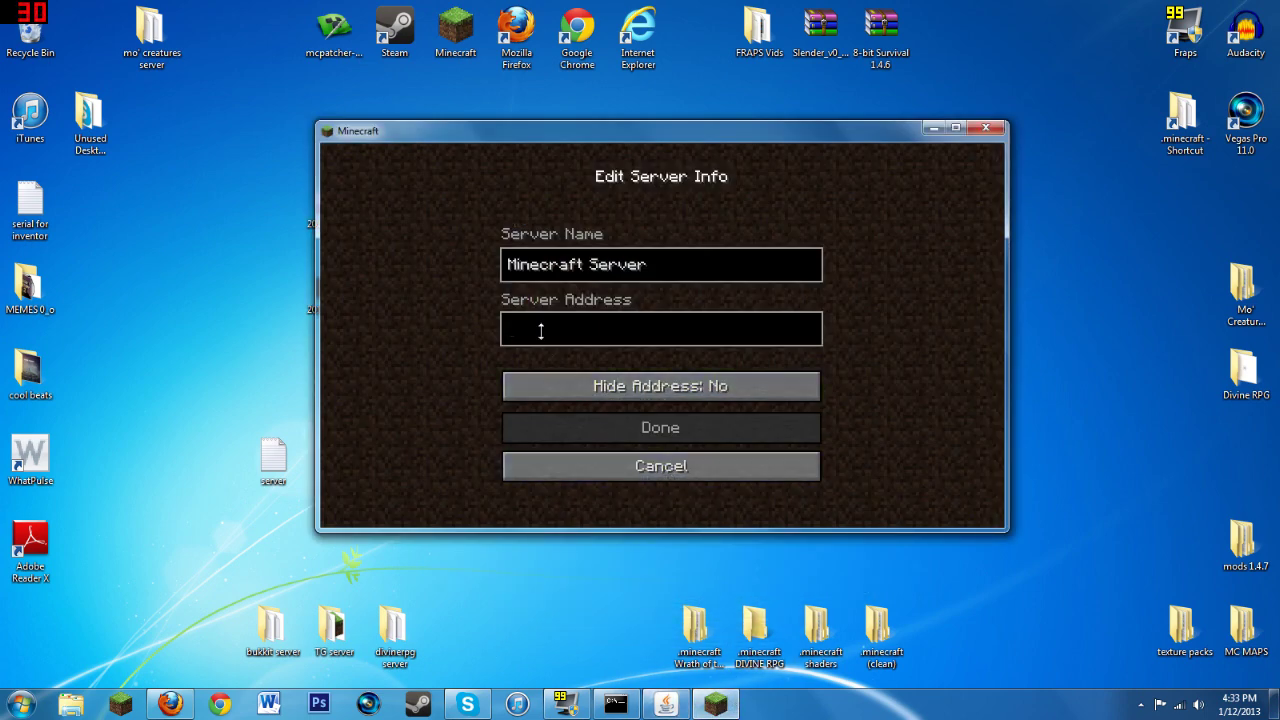
pyautogui.write('jdskaocff')
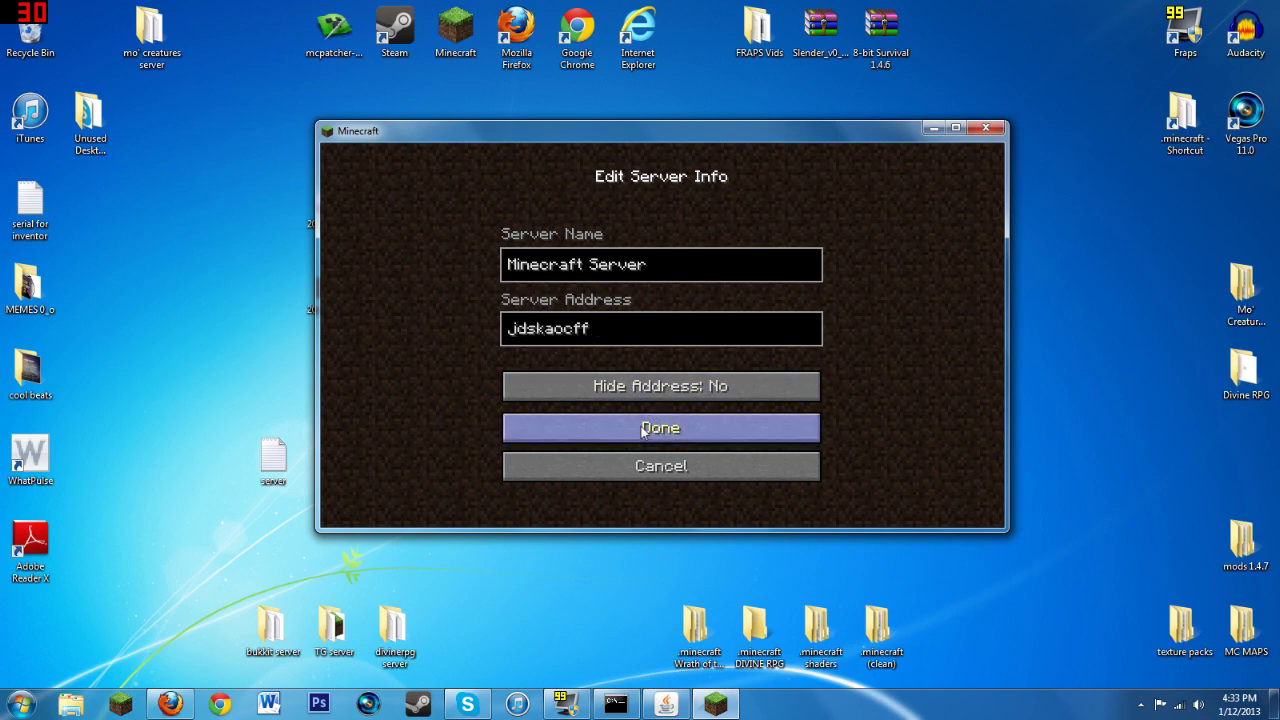
pyautogui.click(648, 430)
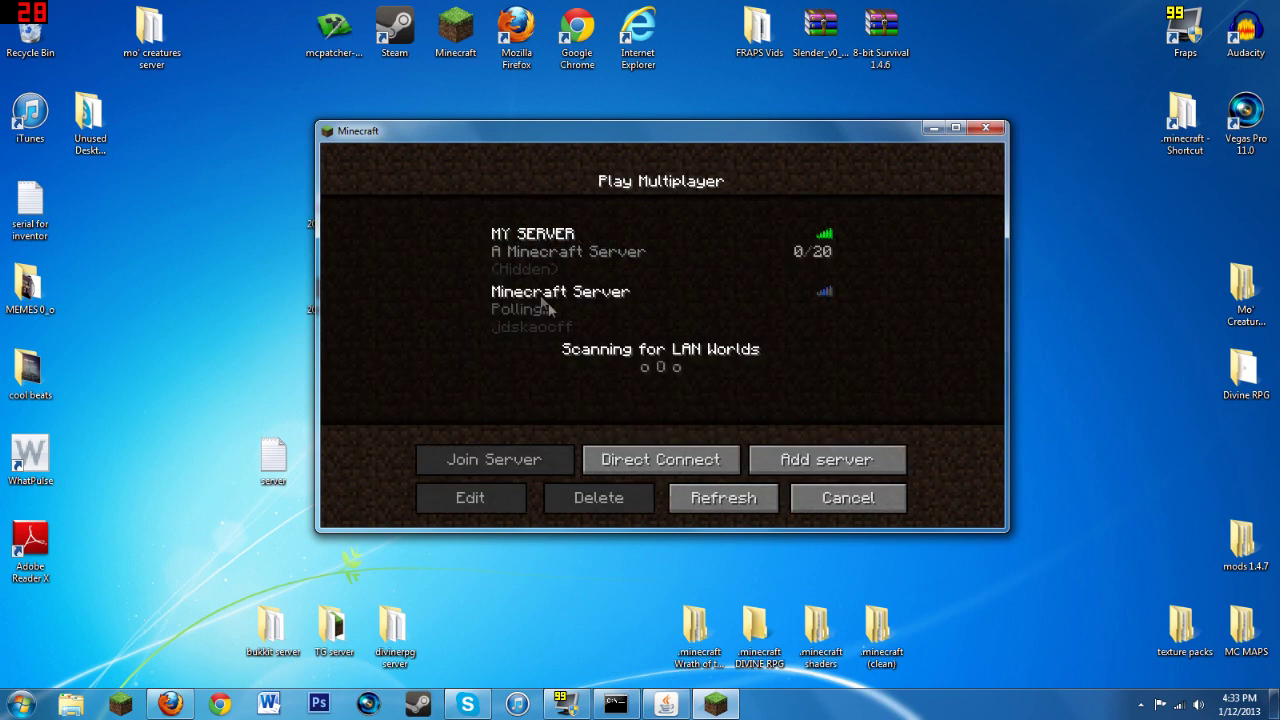
pyautogui.click(525, 313)
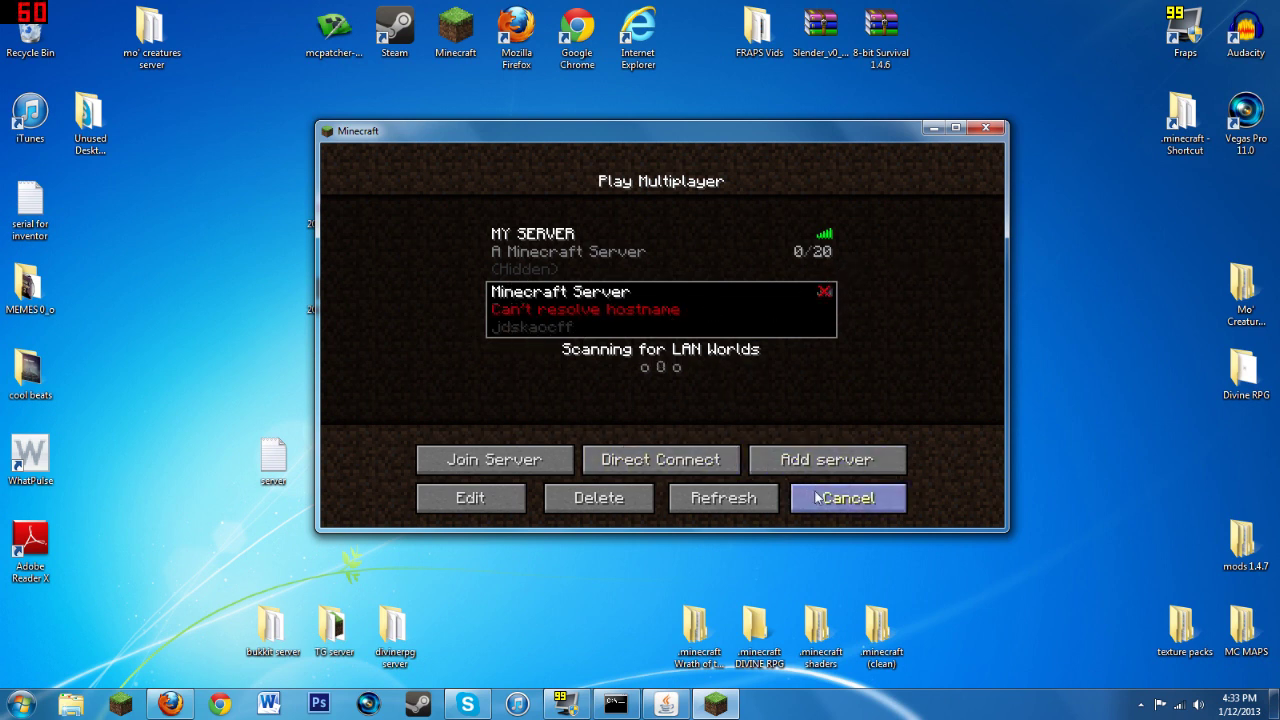
pyautogui.click(562, 258)
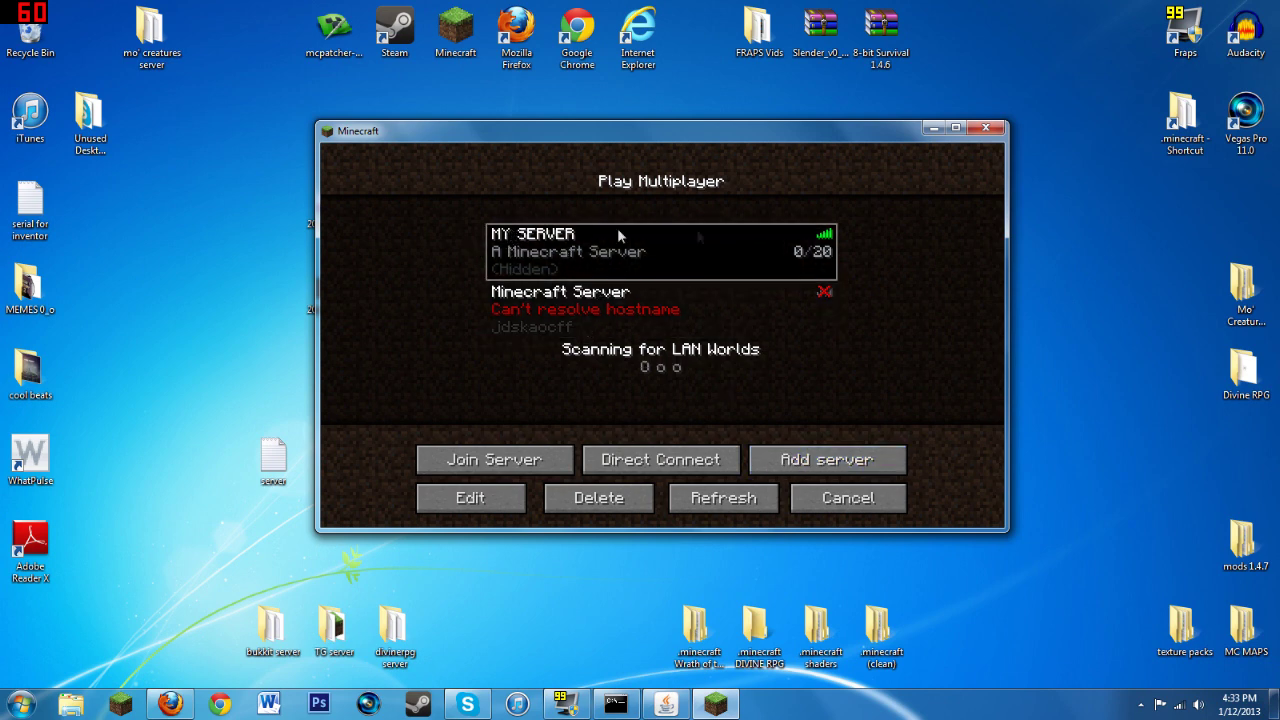
# Step: Join MY SERVER and page forward five times through the mod's item list
pyautogui.click(500, 460)
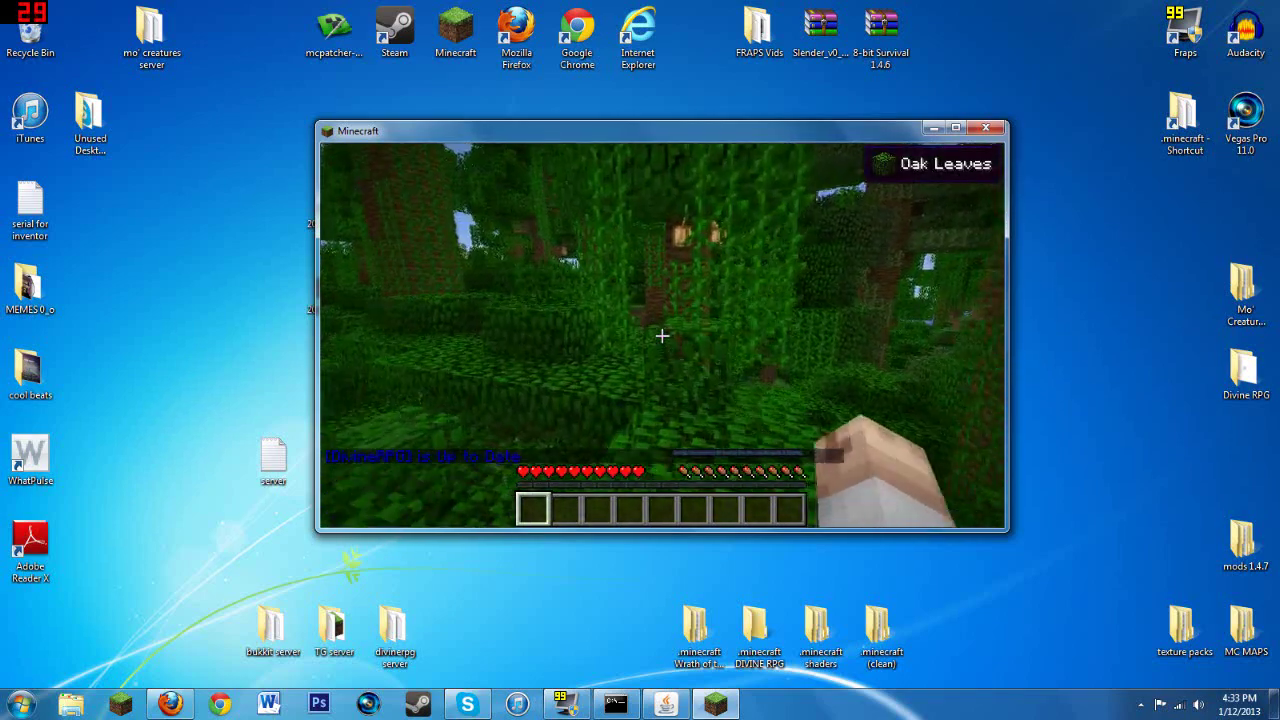
pyautogui.press('e')
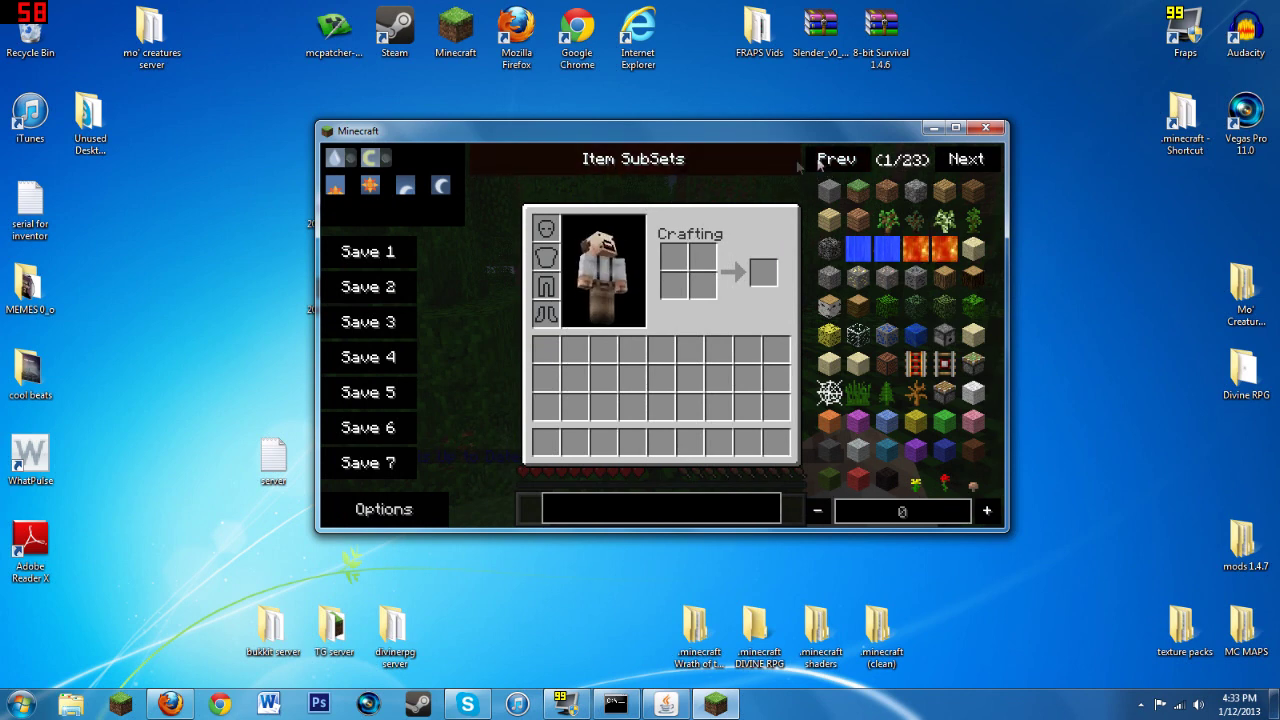
pyautogui.click(966, 161)
pyautogui.click(968, 162)
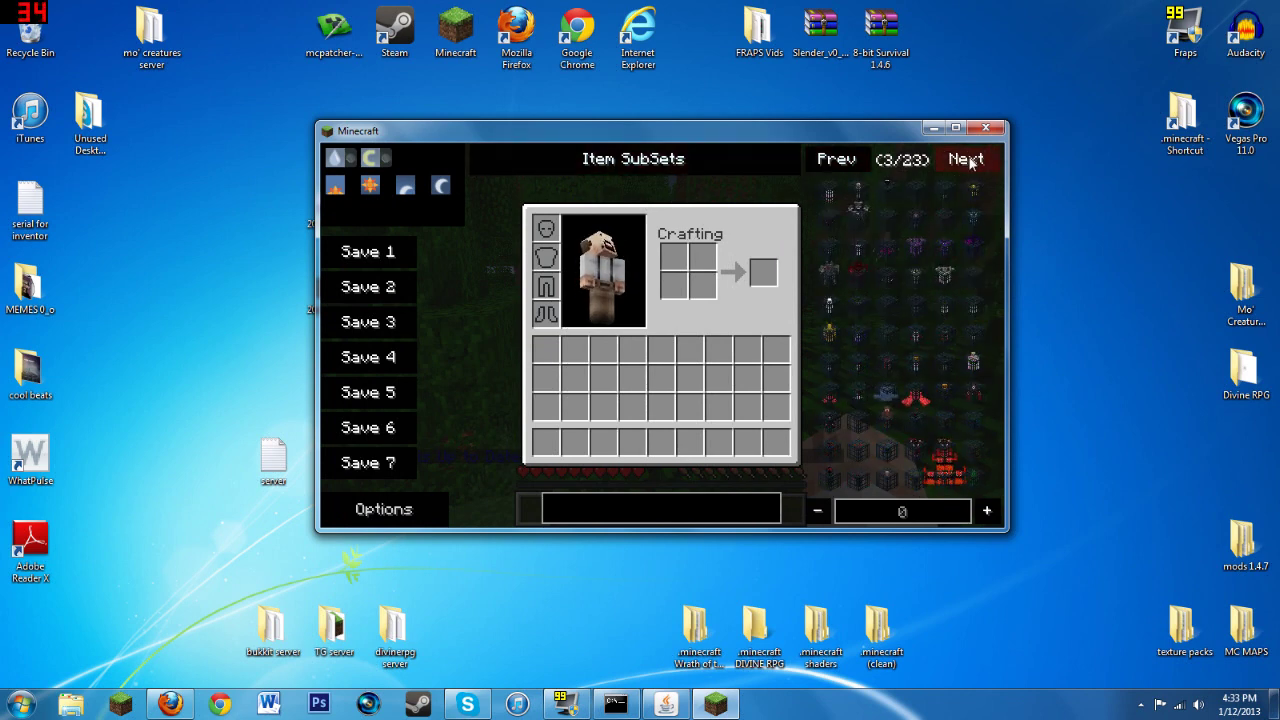
pyautogui.click(966, 160)
pyautogui.click(966, 160)
pyautogui.click(966, 160)
pyautogui.click(966, 160)
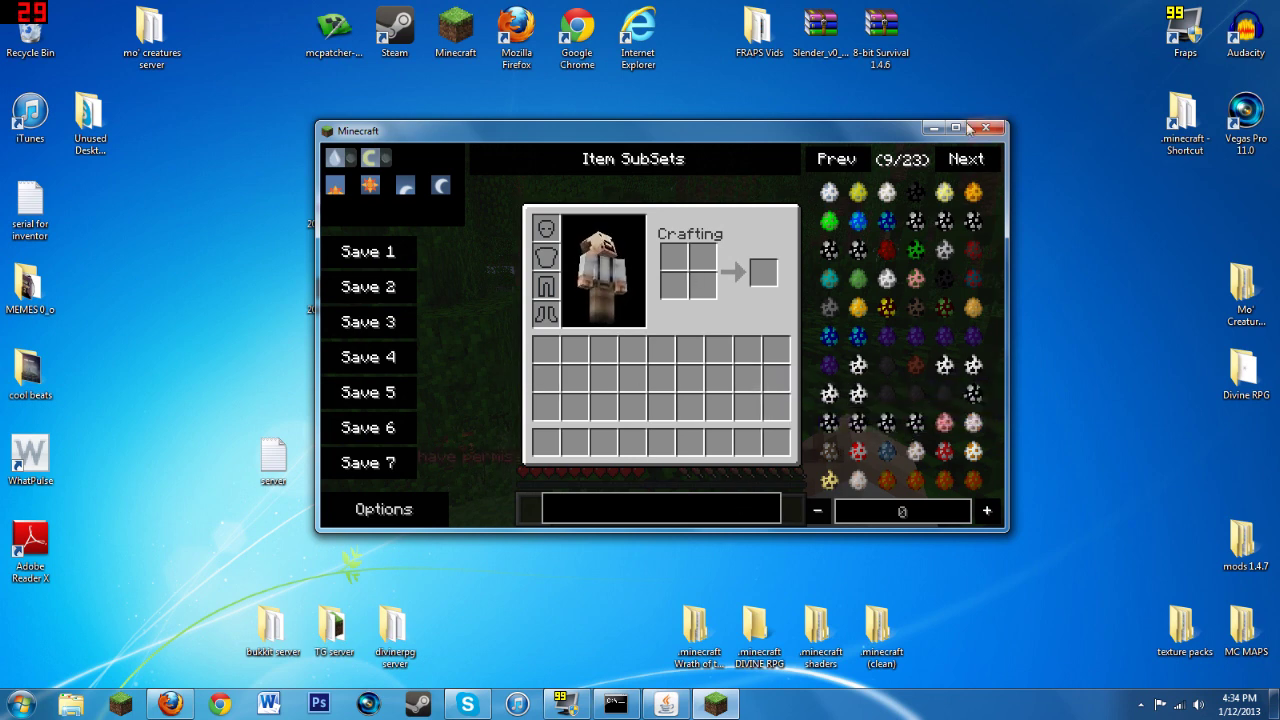
pyautogui.press('e')
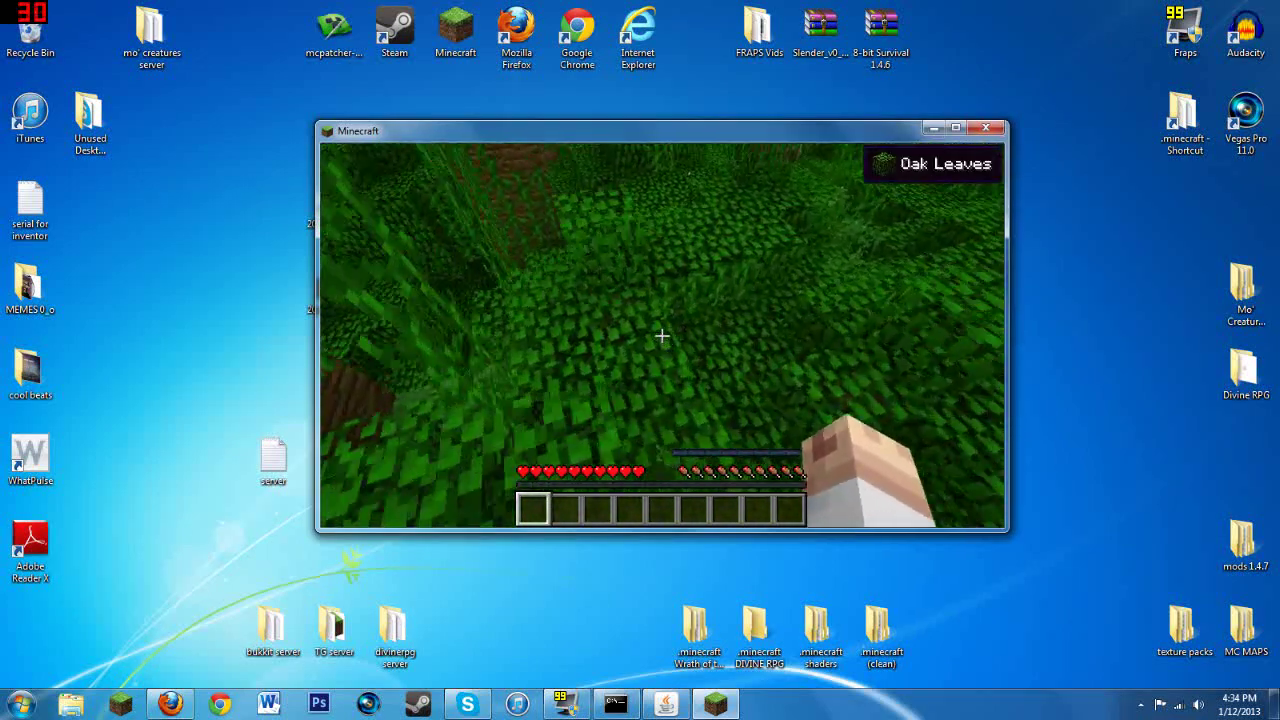
# Step: Reopen and close the inventory, then pause the game
pyautogui.press('e')
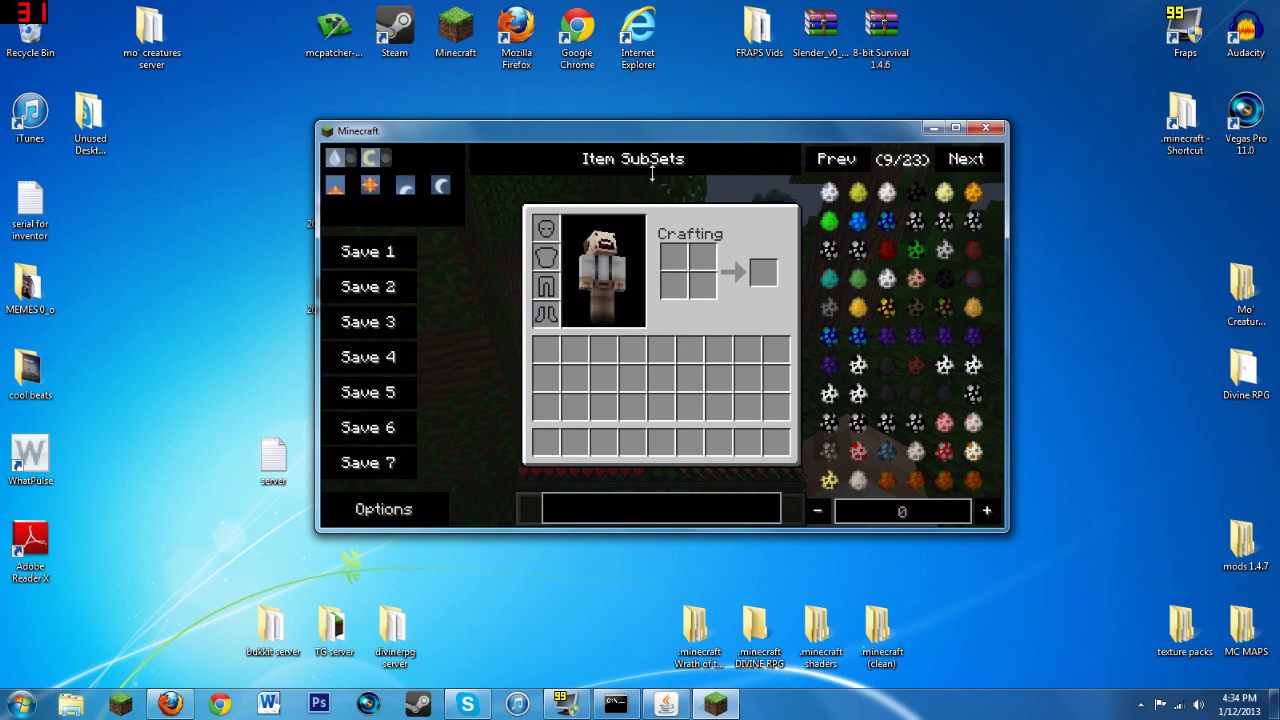
pyautogui.press('e')
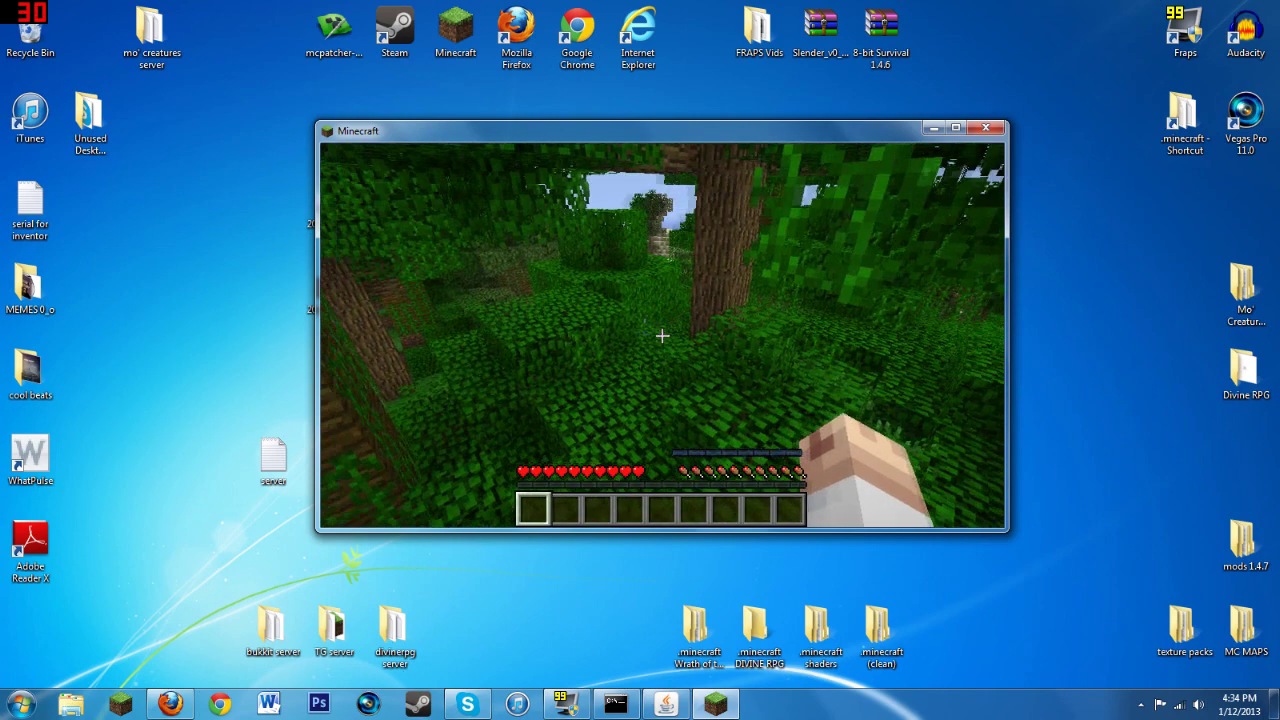
pyautogui.press('Escape')
# Step: Disconnect, quit Minecraft, and open the DivineRPG [SERVER] folder
pyautogui.click(660, 421)
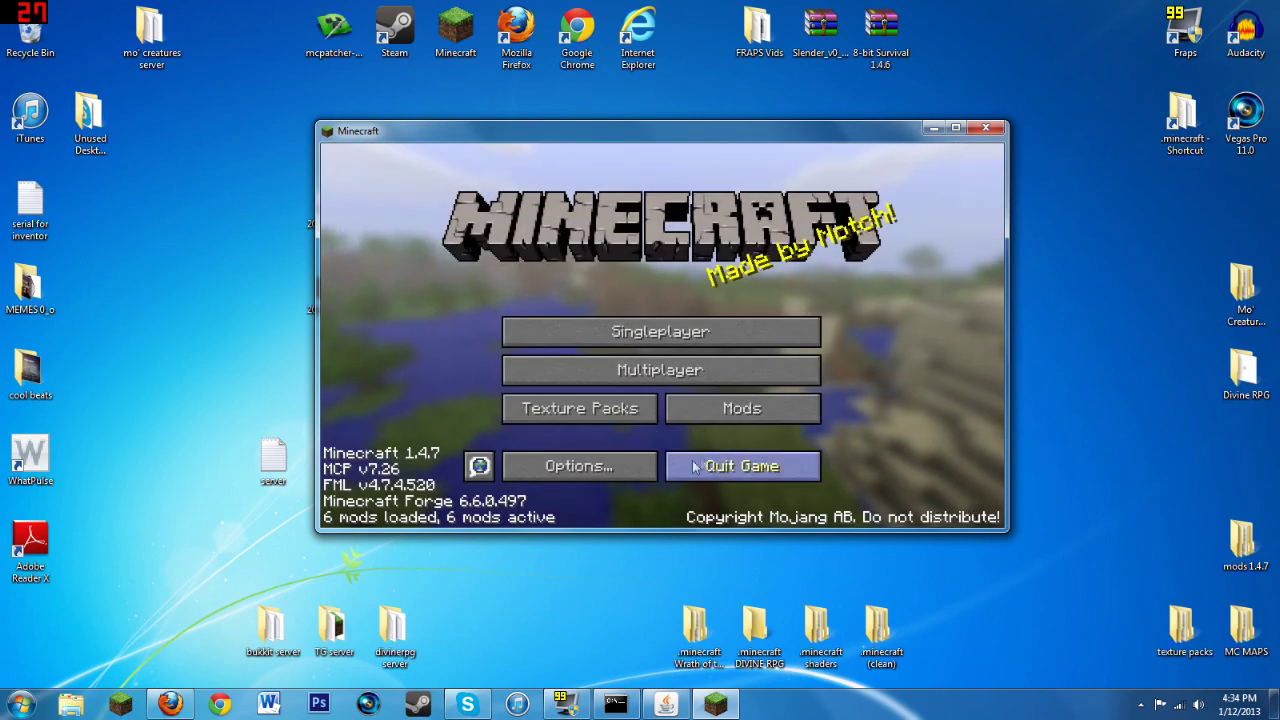
pyautogui.click(742, 467)
pyautogui.doubleClick(516, 375)
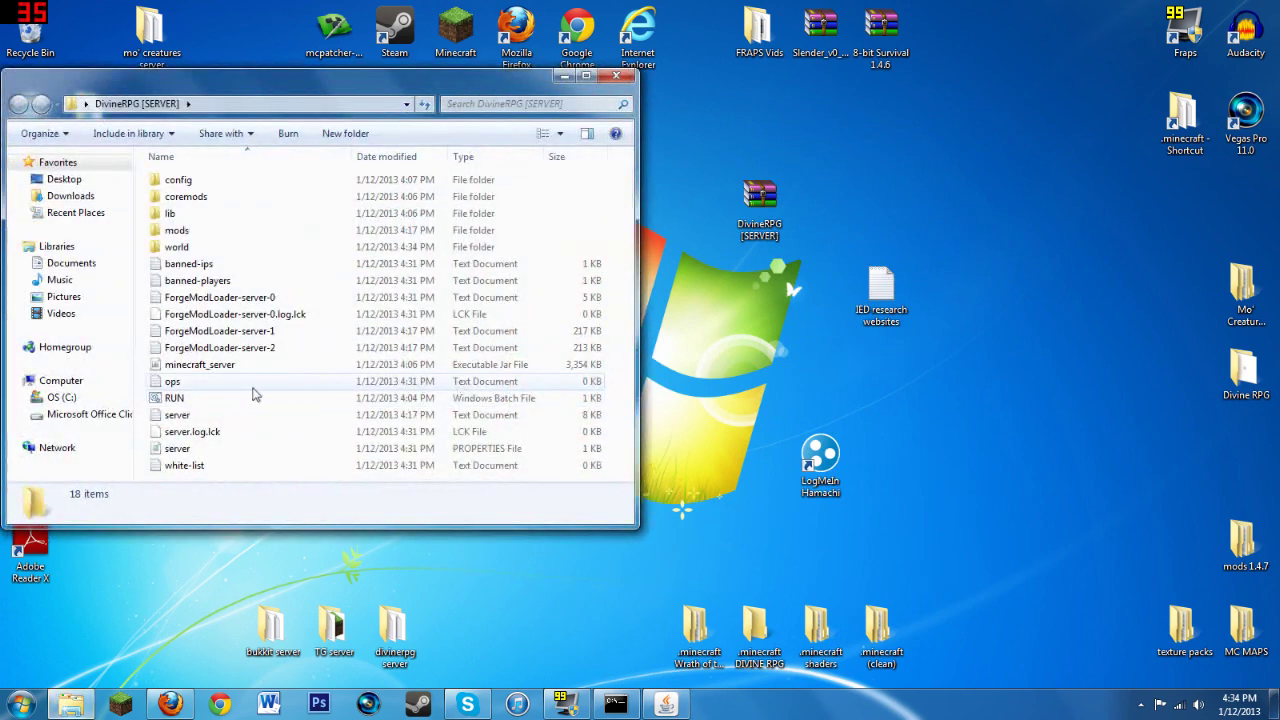
# Step: Put the player's username in the ops file via Notepad, save it with File > Save, and close
pyautogui.doubleClick(237, 383)
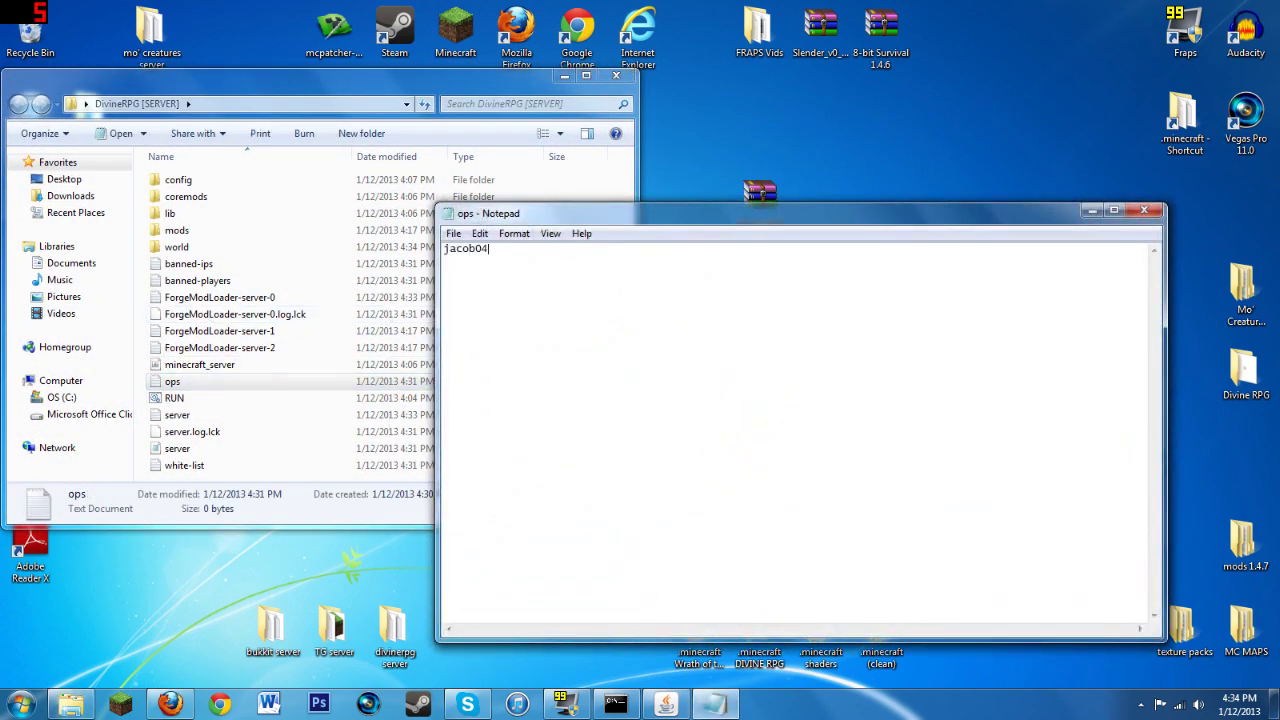
pyautogui.click(453, 233)
pyautogui.click(478, 288)
pyautogui.click(1144, 210)
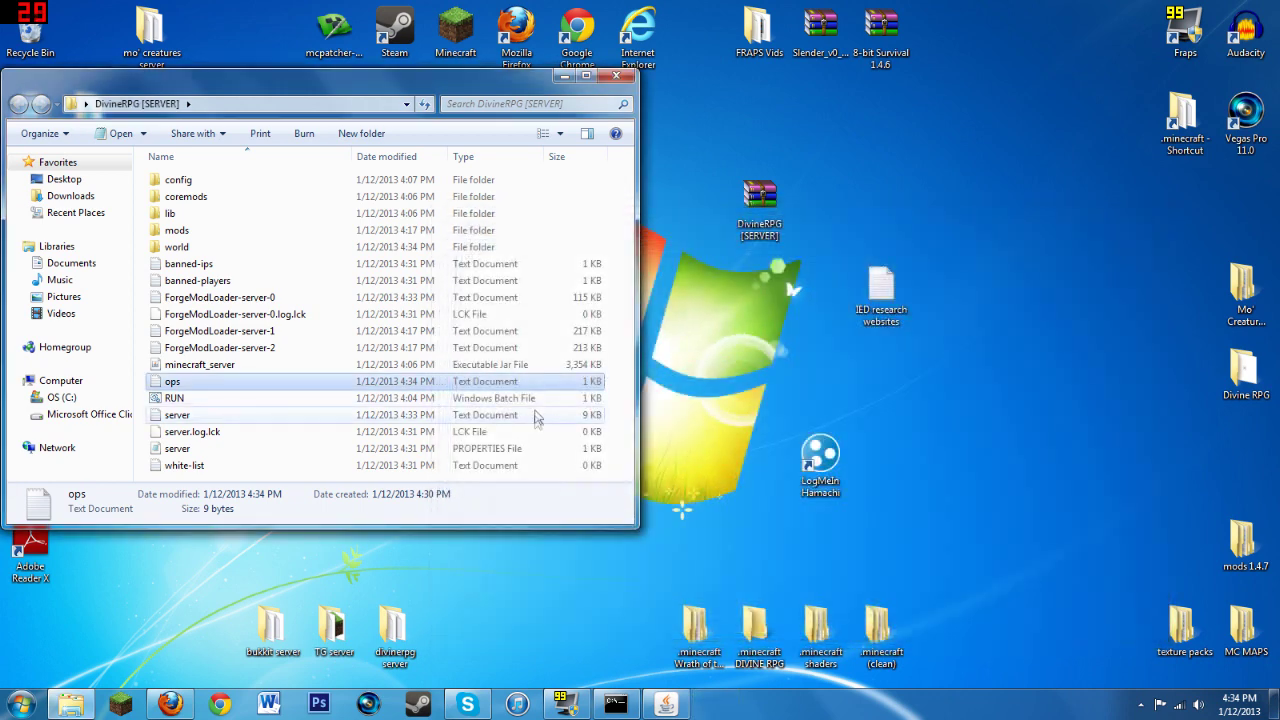
# Step: Relaunch Minecraft, log in, and join MY SERVER from the Multiplayer list
pyautogui.click(120, 706)
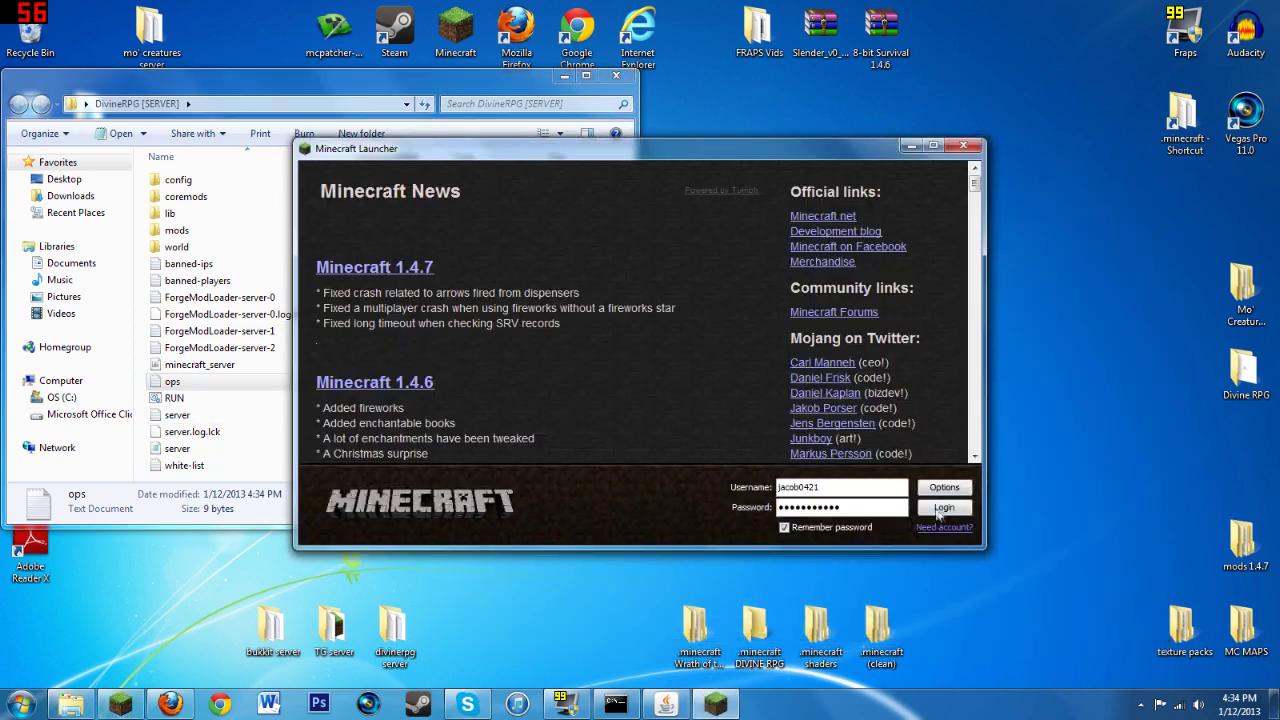
pyautogui.click(941, 511)
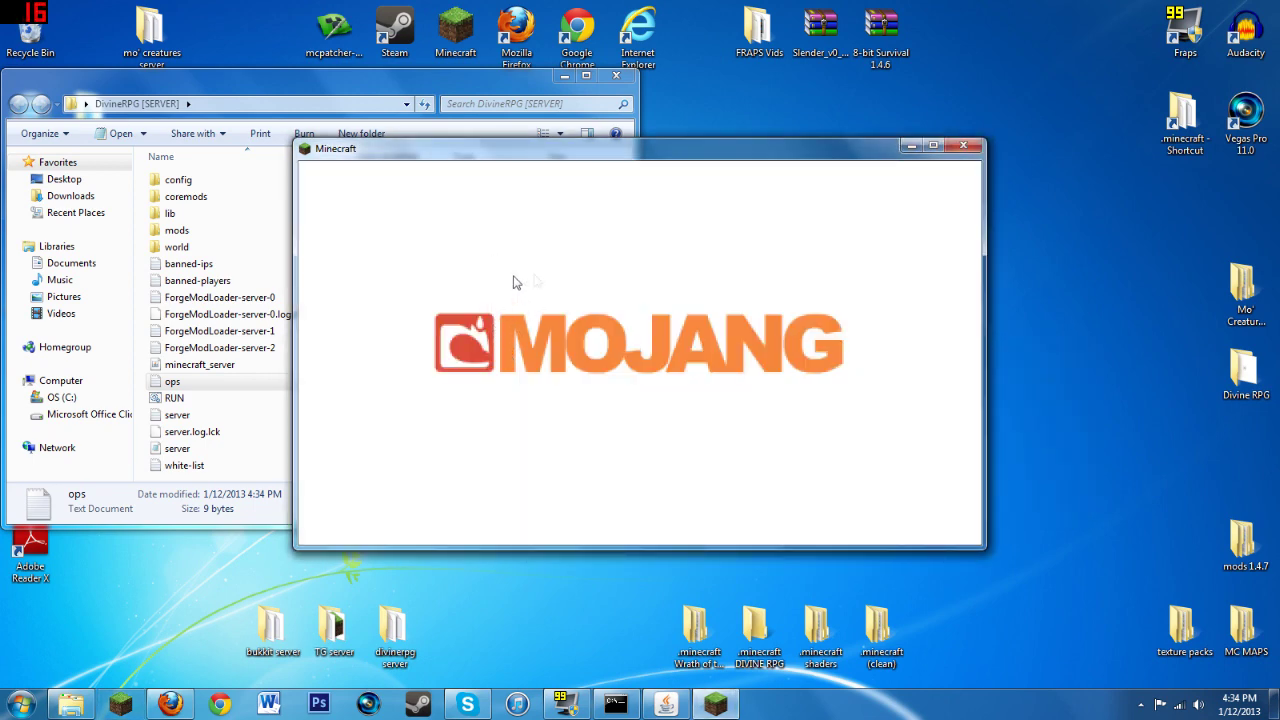
pyautogui.click(567, 383)
pyautogui.click(504, 286)
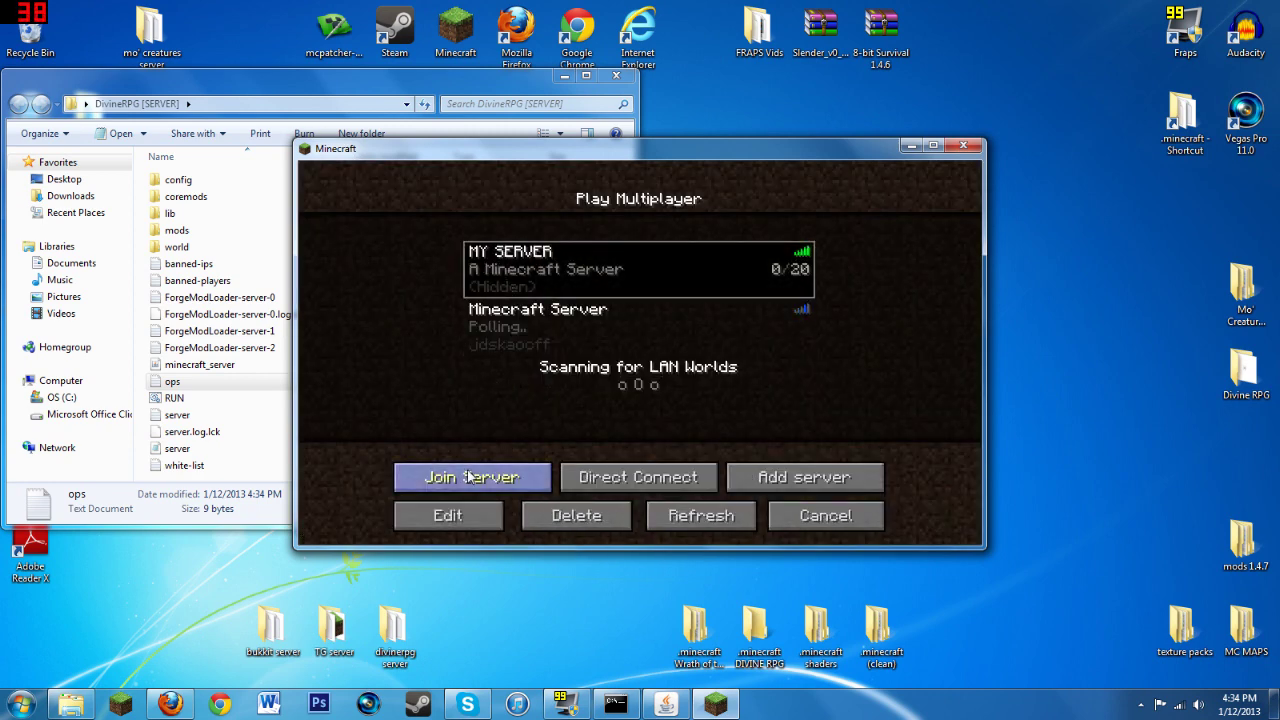
pyautogui.click(467, 477)
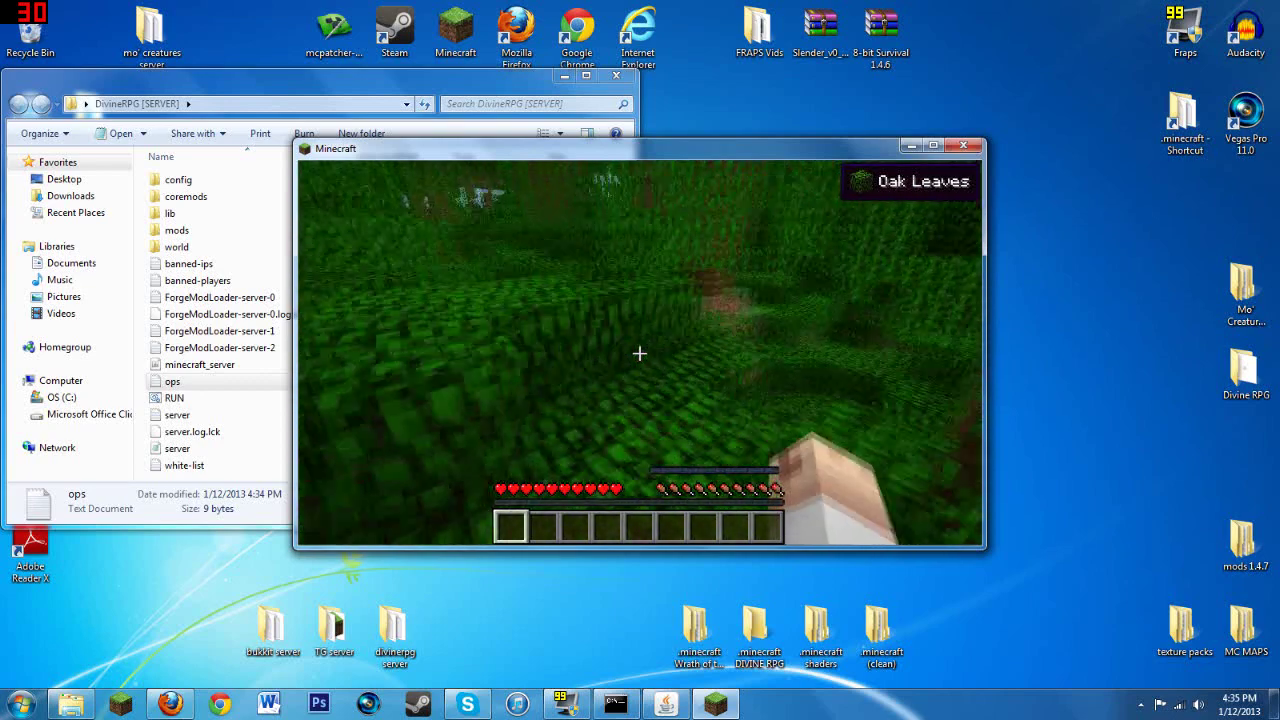
# Step: Page the item list to the potions on page 8/23, then climb the vines to the canopy
pyautogui.press('e')
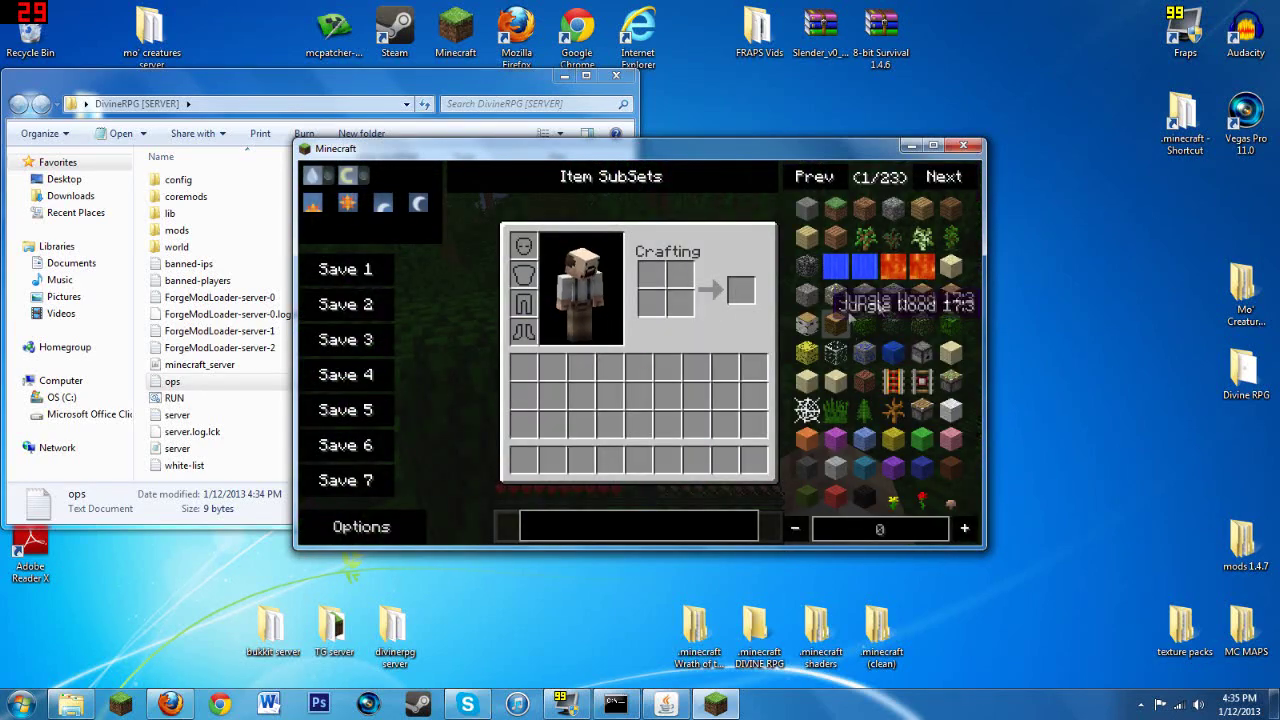
pyautogui.click(944, 177)
pyautogui.click(944, 177)
pyautogui.click(944, 177)
pyautogui.click(945, 177)
pyautogui.click(945, 177)
pyautogui.click(945, 177)
pyautogui.click(945, 177)
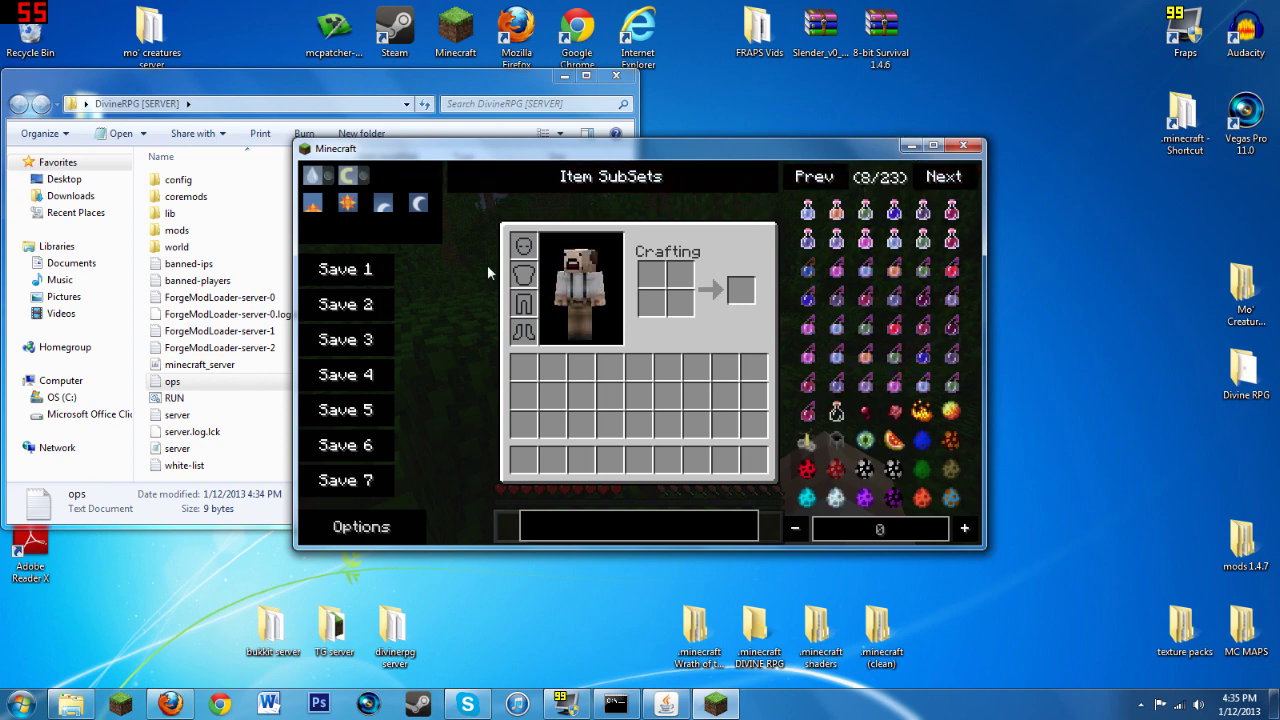
pyautogui.press('e')
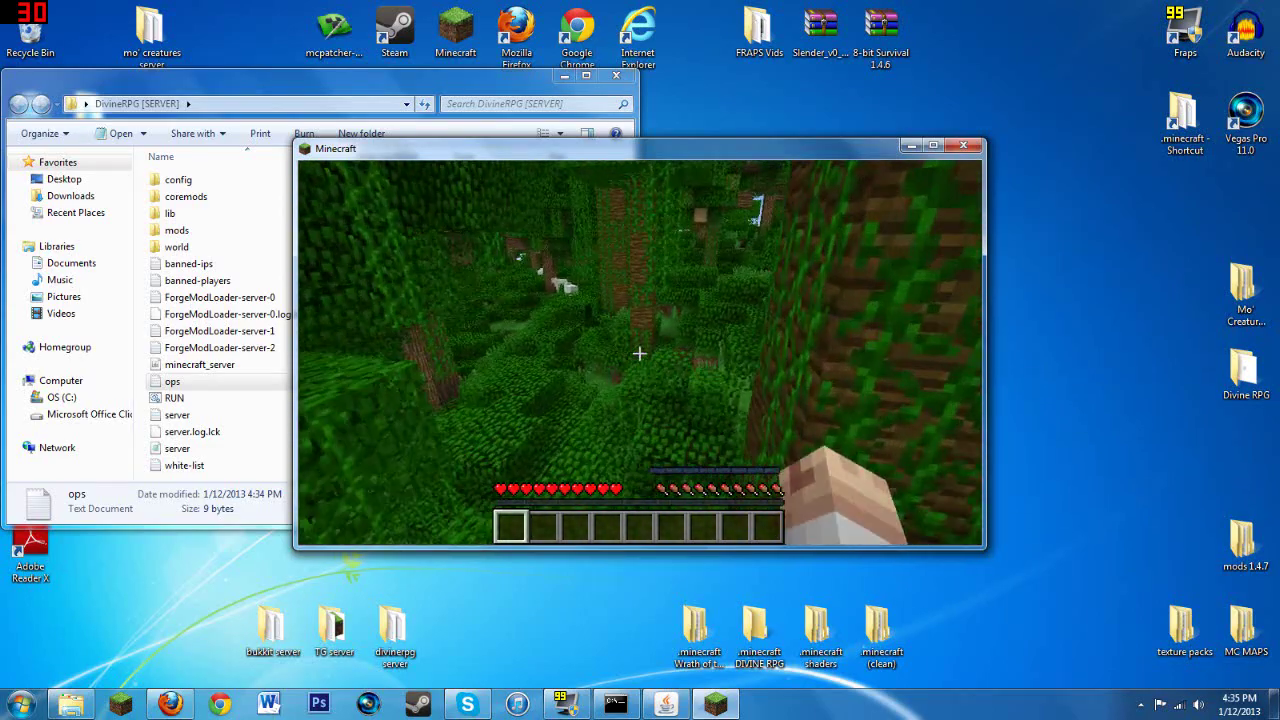
pyautogui.press('w')
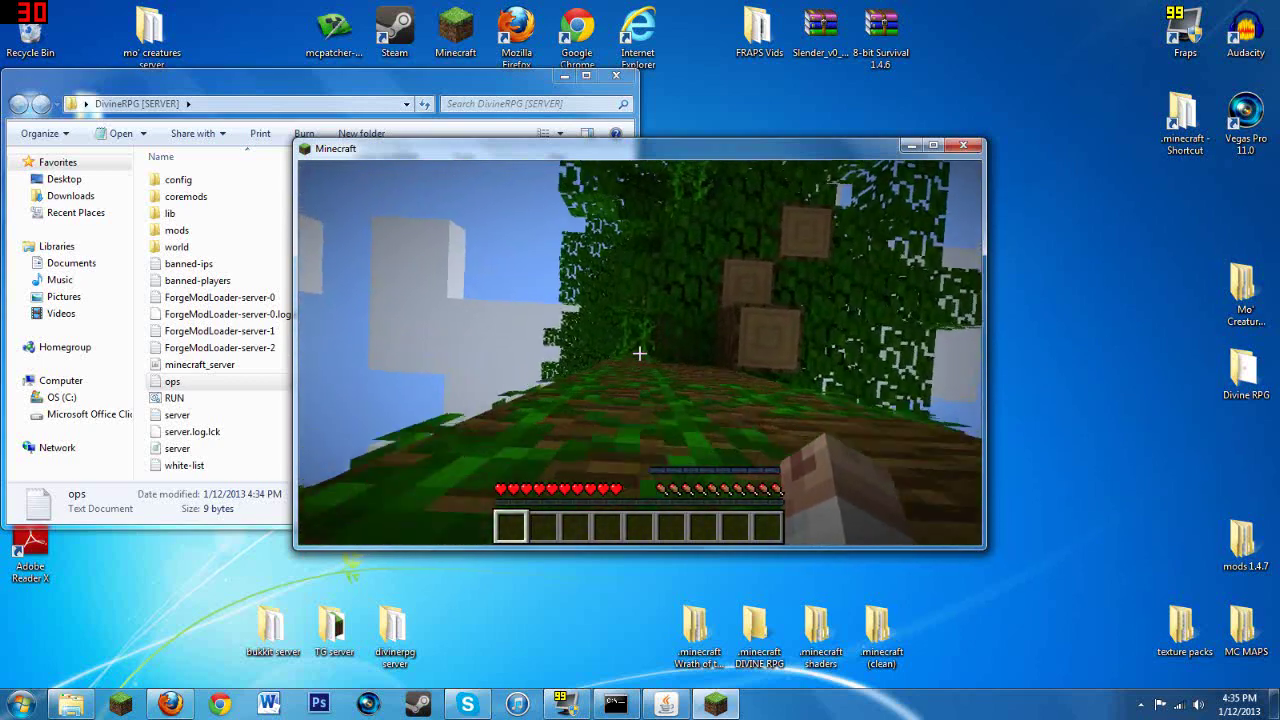